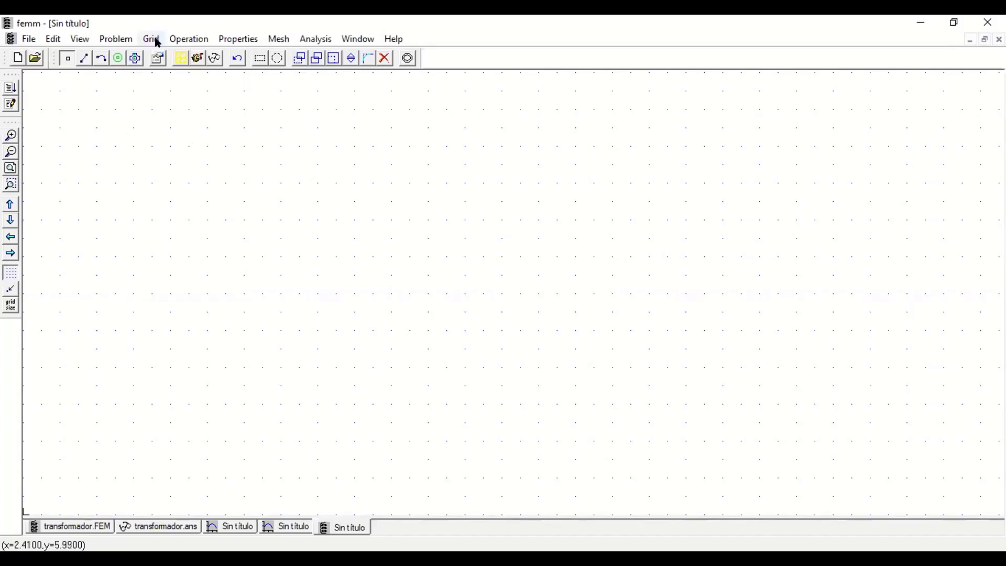
- Define the problem as axisymmetric with length units in centimeters
{"action": "left_click", "coordinate": [117, 39]}
{"action": "left_click", "coordinate": [529, 177]}
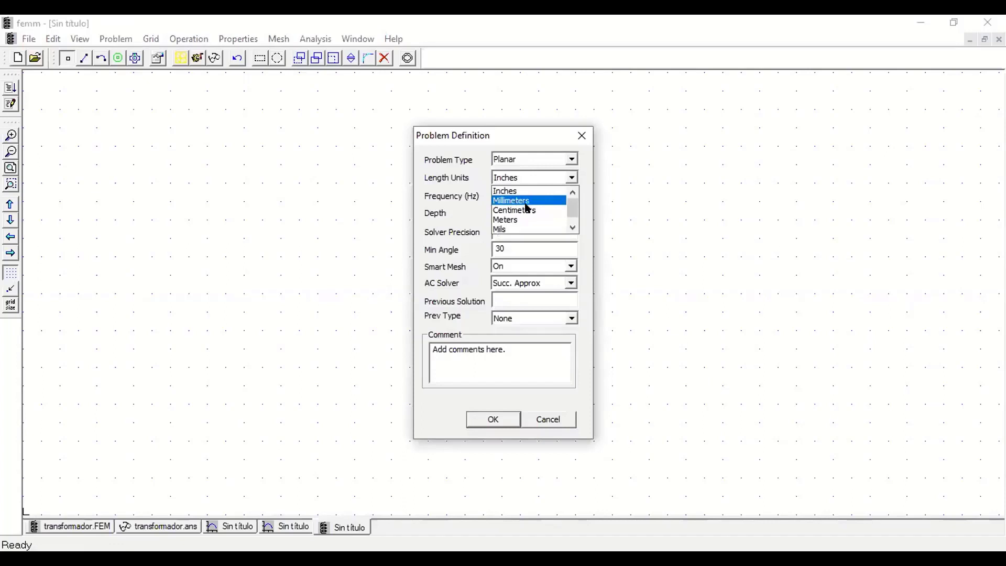
{"action": "left_click", "coordinate": [528, 210]}
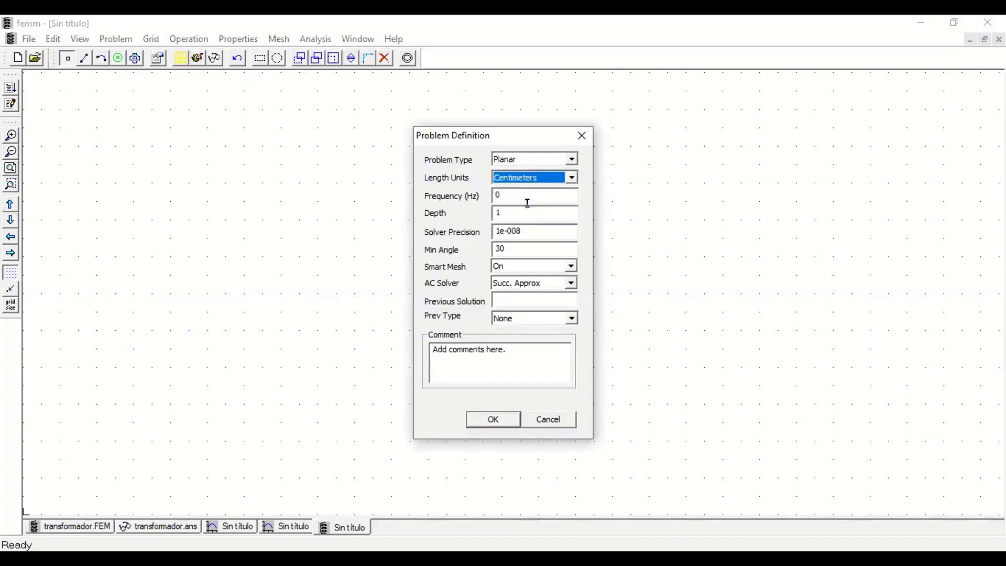
{"action": "left_click", "coordinate": [516, 160]}
{"action": "left_click", "coordinate": [524, 181]}
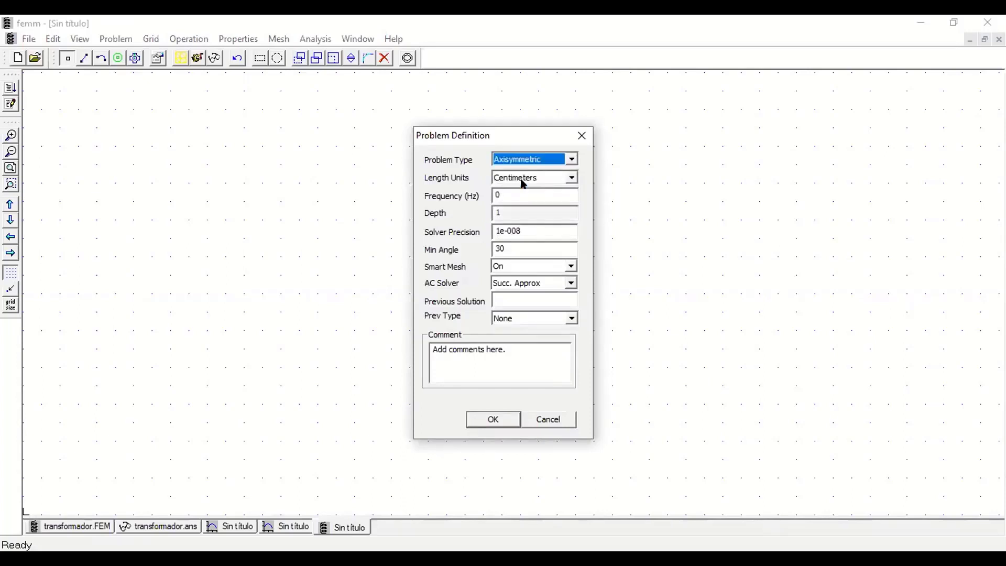
{"action": "left_click", "coordinate": [503, 421]}
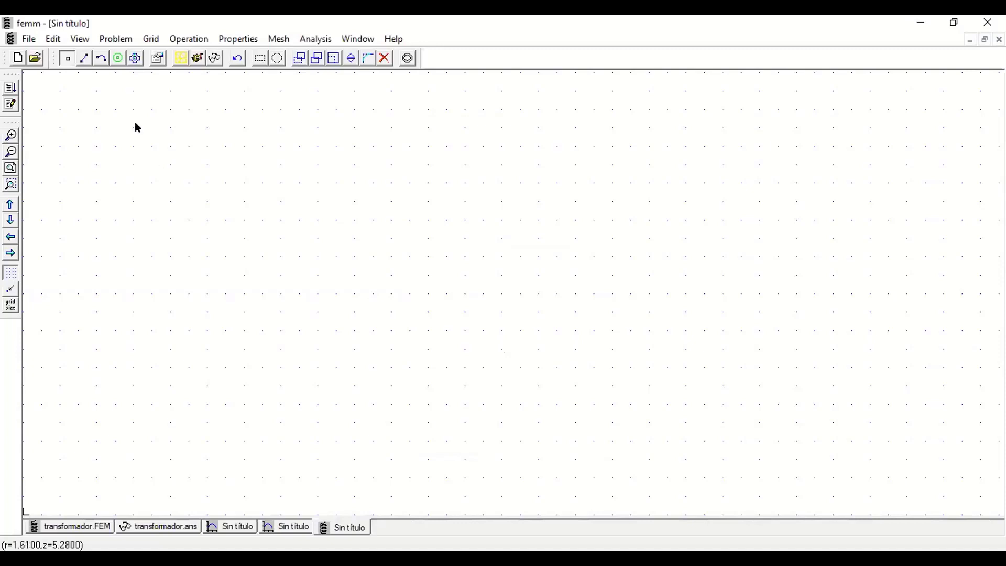
- Place nodes at r=2, z=0 and r=2, z=10 by exact coordinates
{"action": "key", "text": "Tab"}
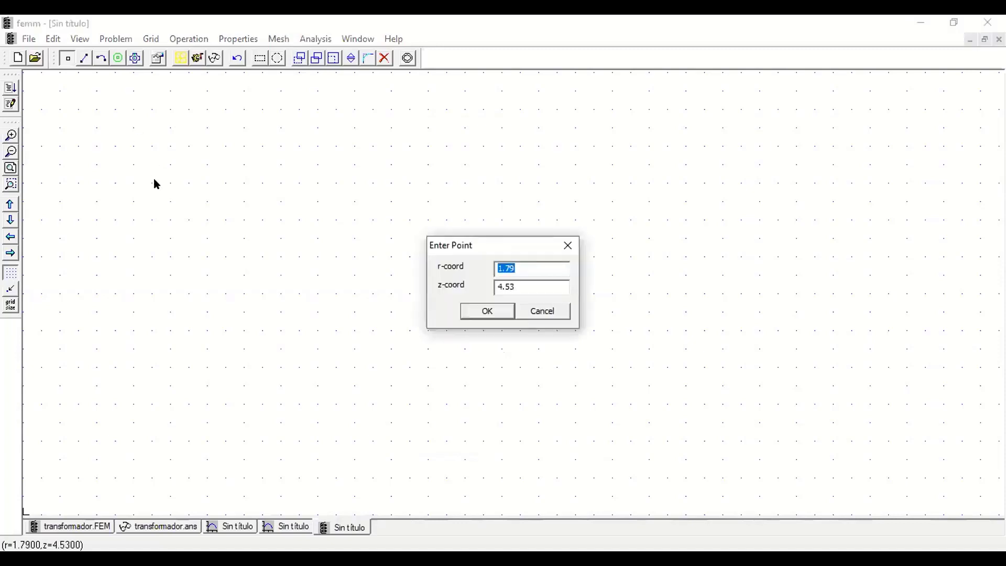
{"action": "type", "text": "0"}
{"action": "key", "text": "Tab"}
{"action": "type", "text": "0"}
{"action": "key", "text": "BackSpace"}
{"action": "key", "text": "Tab"}
{"action": "key", "text": "Tab"}
{"action": "key", "text": "Tab"}
{"action": "type", "text": "20"}
{"action": "key", "text": "ctrl+z"}
{"action": "type", "text": "10"}
{"action": "key", "text": "Return"}
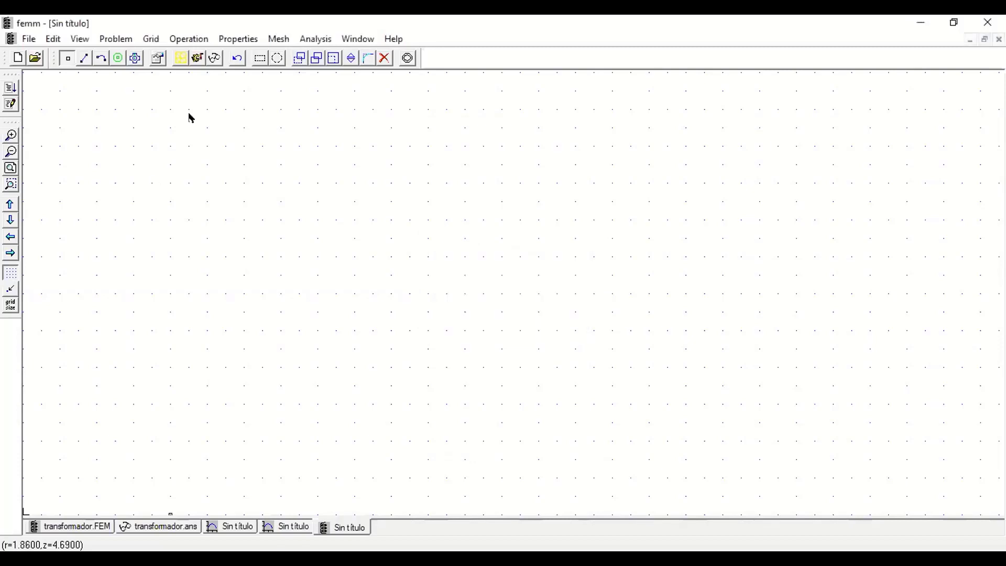
{"action": "left_click", "coordinate": [19, 155]}
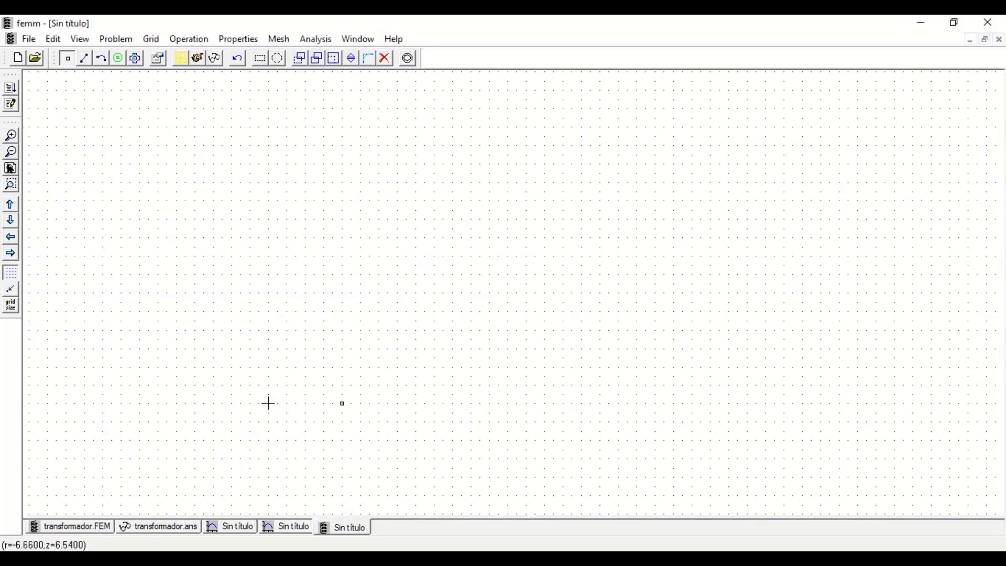
{"action": "left_click", "coordinate": [11, 167]}
- Place nodes at r=2.1, z=0 and r=2.1, z=10 by exact coordinates
{"action": "key", "text": "Tab"}
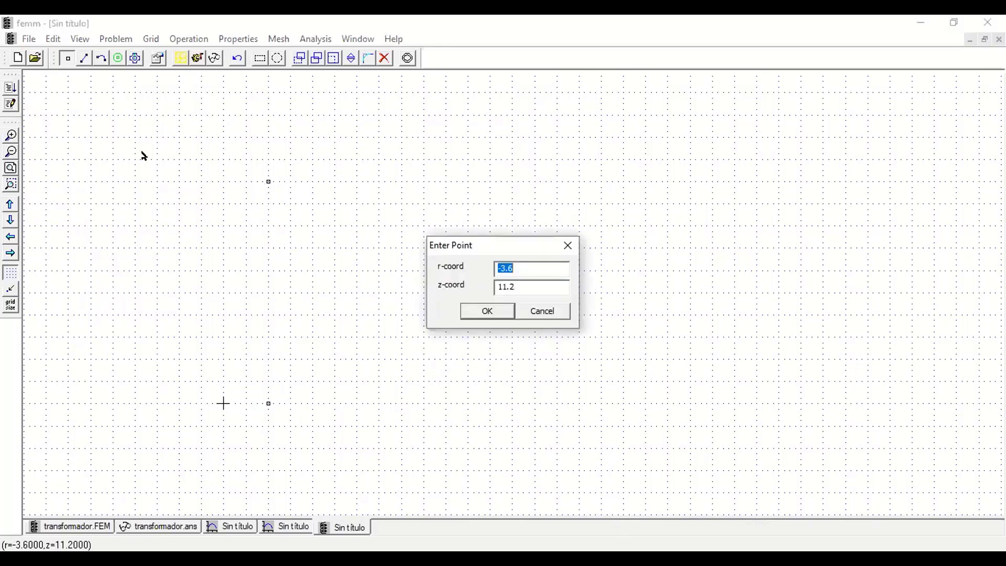
{"action": "type", "text": "2.1"}
{"action": "key", "text": "Tab"}
{"action": "type", "text": "0"}
{"action": "key", "text": "Return"}
{"action": "key", "text": "Tab"}
{"action": "type", "text": "2.1"}
{"action": "key", "text": "Tab"}
{"action": "type", "text": "10"}
{"action": "key", "text": "Return"}
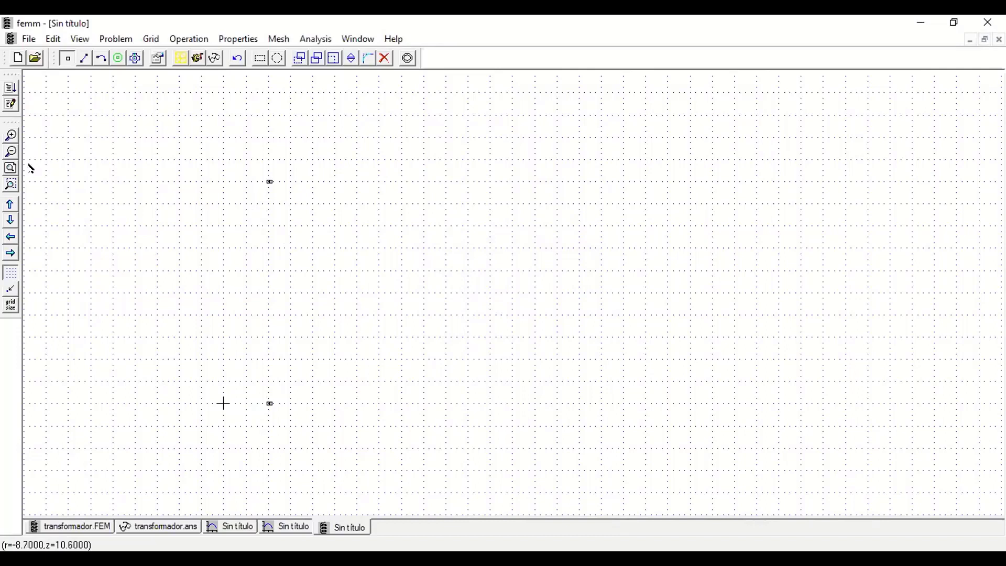
- Place nodes at r=2.5, z=0 and r=2.5, z=10 by exact coordinates
{"action": "key", "text": "Tab"}
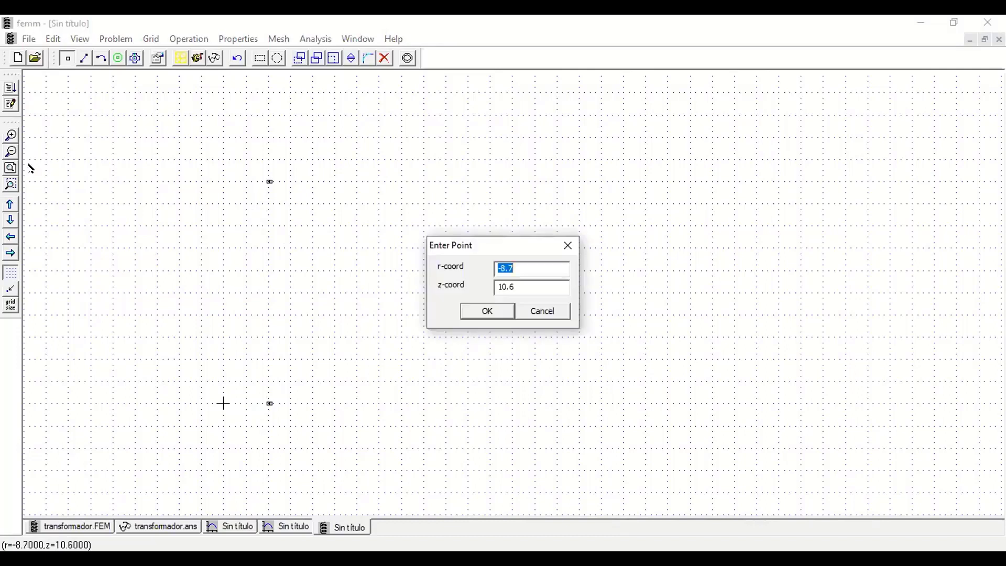
{"action": "type", "text": "2.5"}
{"action": "key", "text": "Tab"}
{"action": "type", "text": "0"}
{"action": "key", "text": "ctrl+z"}
{"action": "key", "text": "BackSpace"}
{"action": "key", "text": "BackSpace"}
{"action": "key", "text": "Return"}
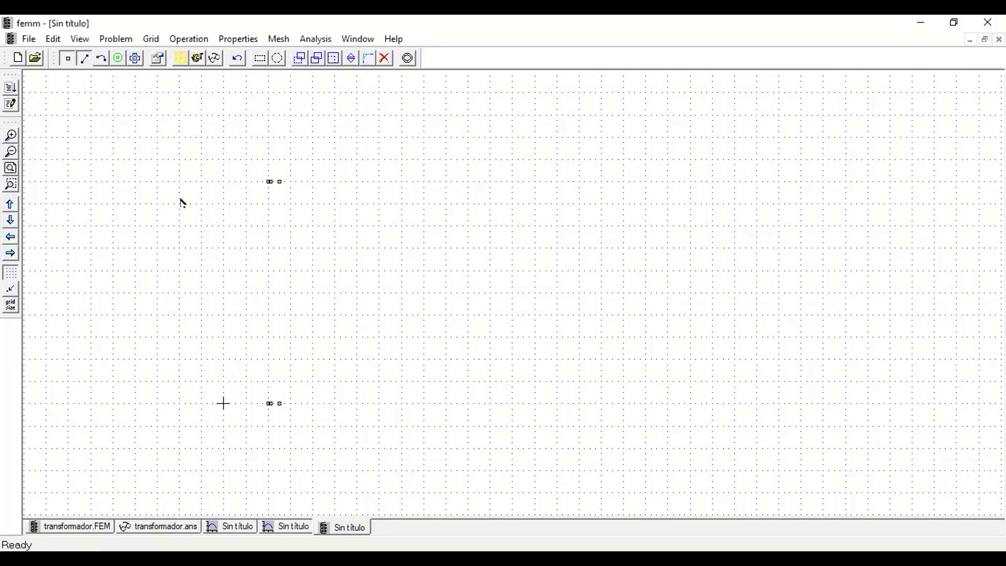
- Connect the outer nodes with line segments into a closed rectangle from r=2 to r=2.5 and z=0 to z=10
{"action": "left_click", "coordinate": [241, 184]}
{"action": "left_click", "coordinate": [231, 414]}
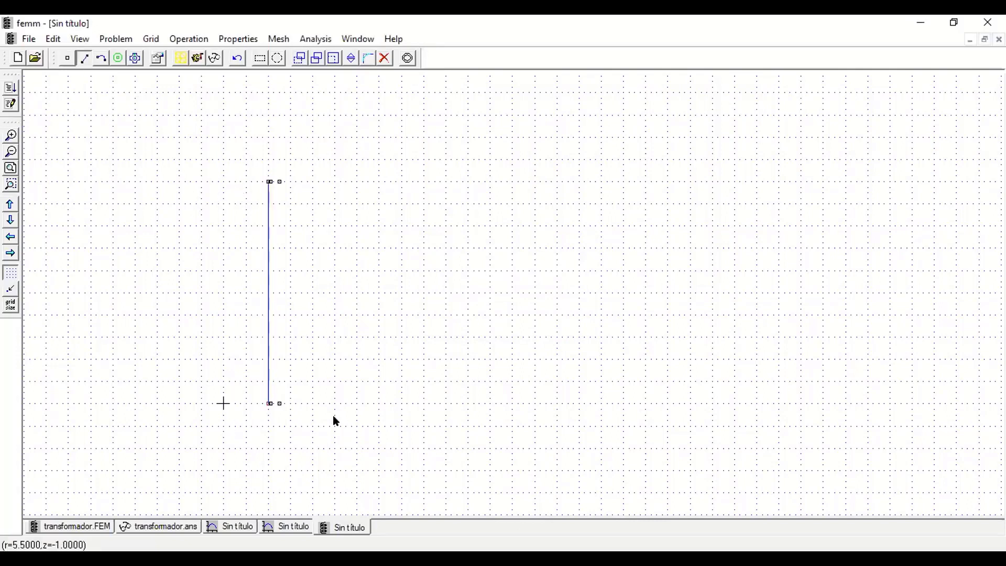
{"action": "left_click", "coordinate": [323, 405]}
{"action": "left_click", "coordinate": [301, 170]}
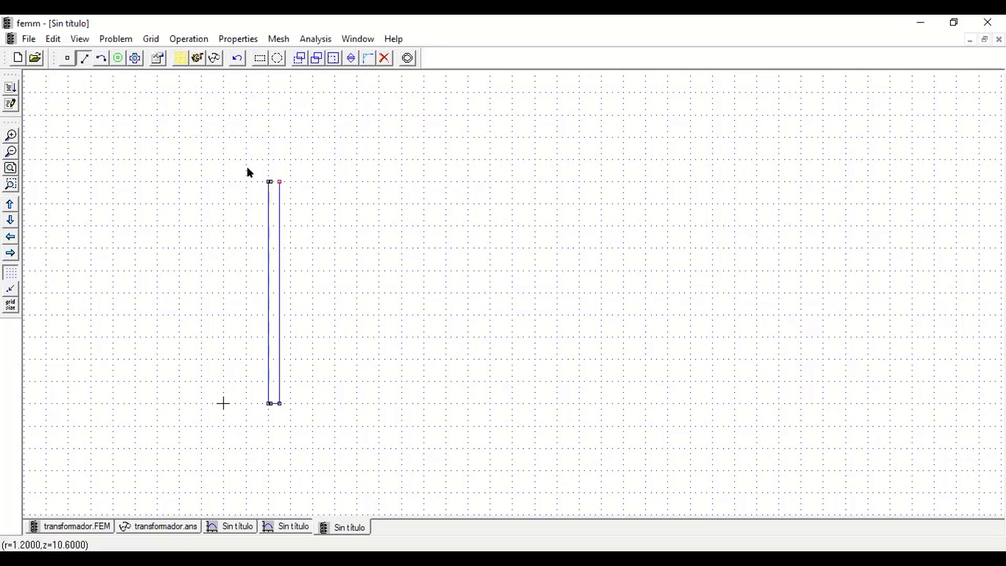
- Create a seven-layer open boundary around the rectangle
{"action": "left_click", "coordinate": [8, 154]}
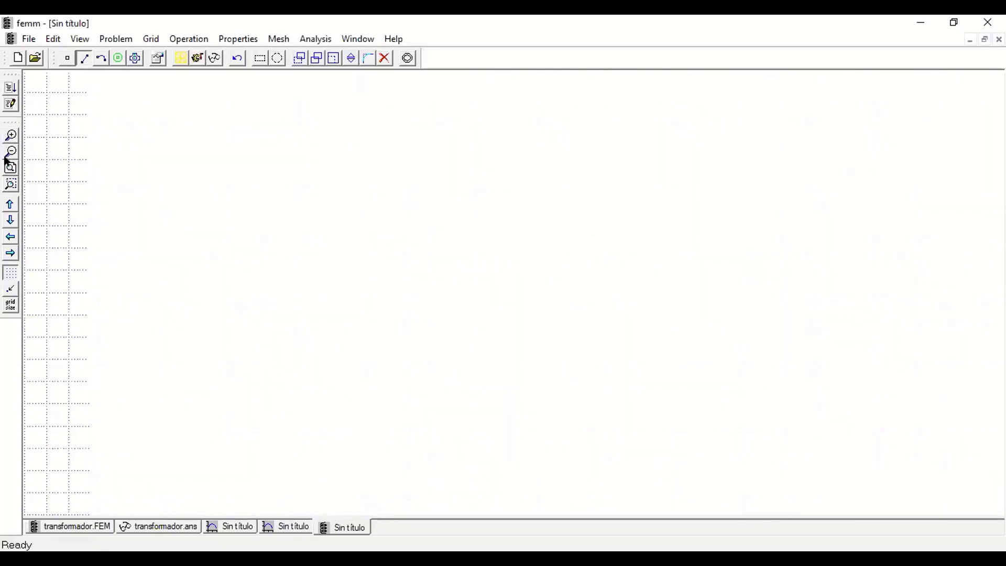
{"action": "left_click", "coordinate": [9, 166]}
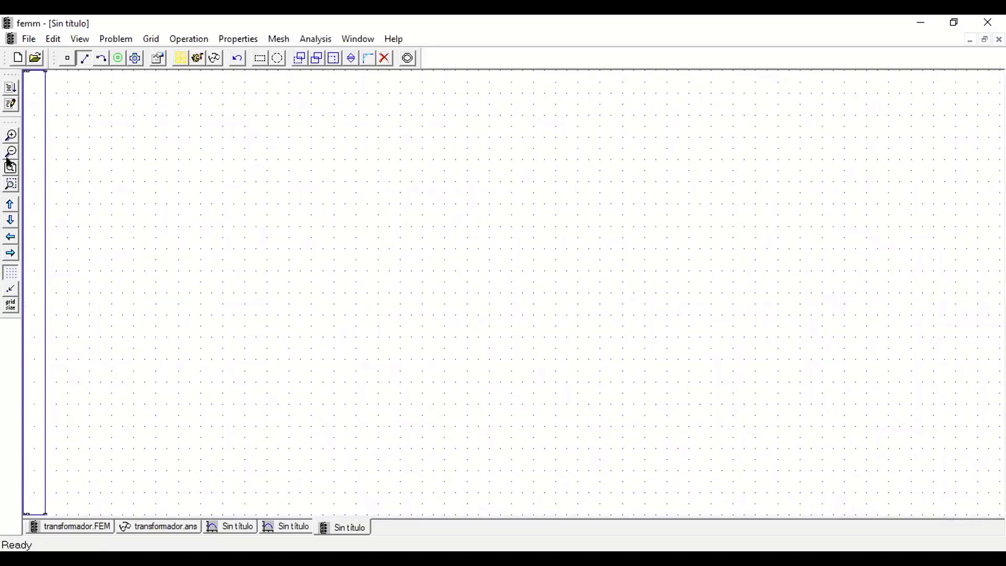
{"action": "left_click", "coordinate": [9, 153]}
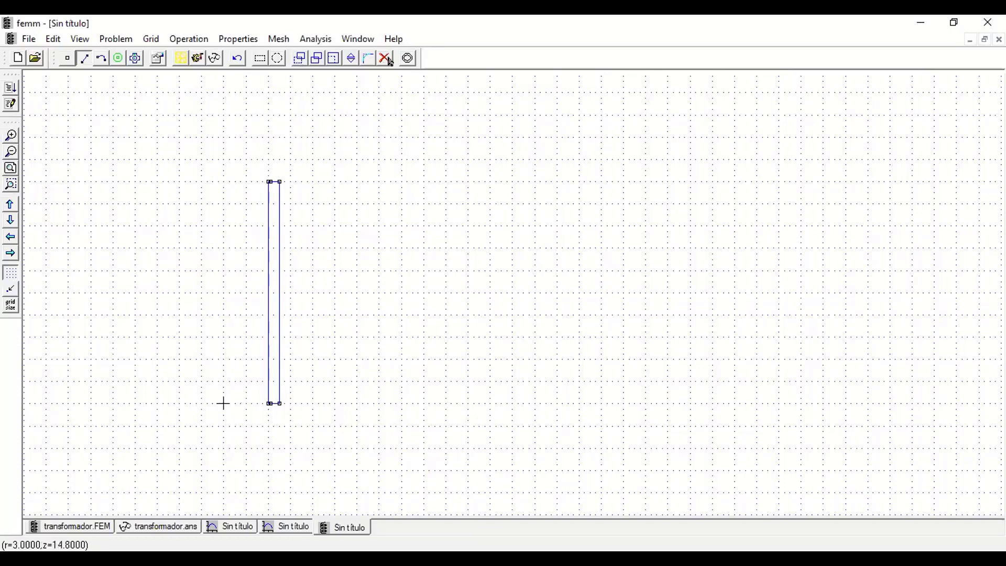
{"action": "left_click", "coordinate": [368, 59]}
{"action": "left_click", "coordinate": [485, 349]}
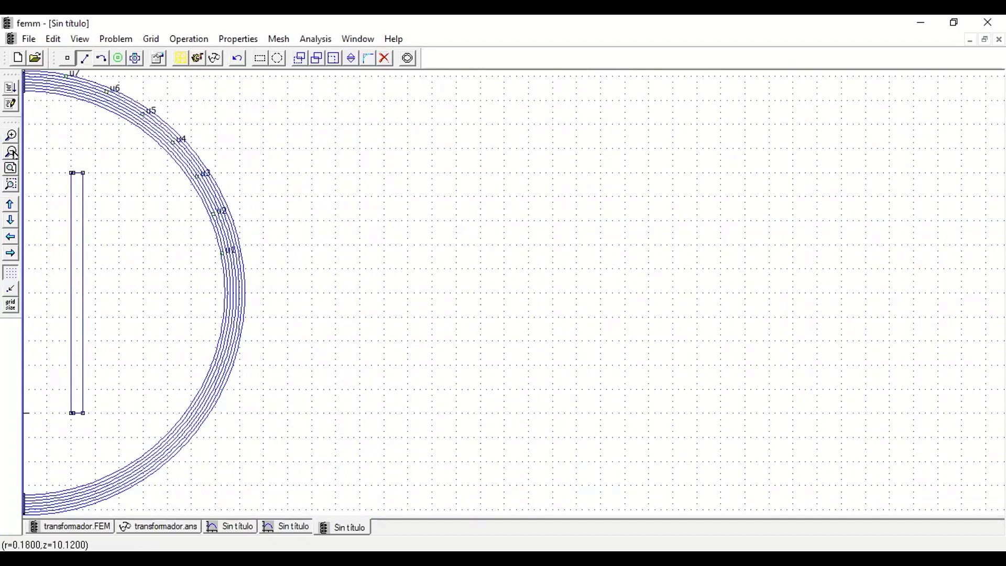
- Place one block label in the open region outside the rectangle and another inside the rectangle
{"action": "left_click", "coordinate": [125, 165]}
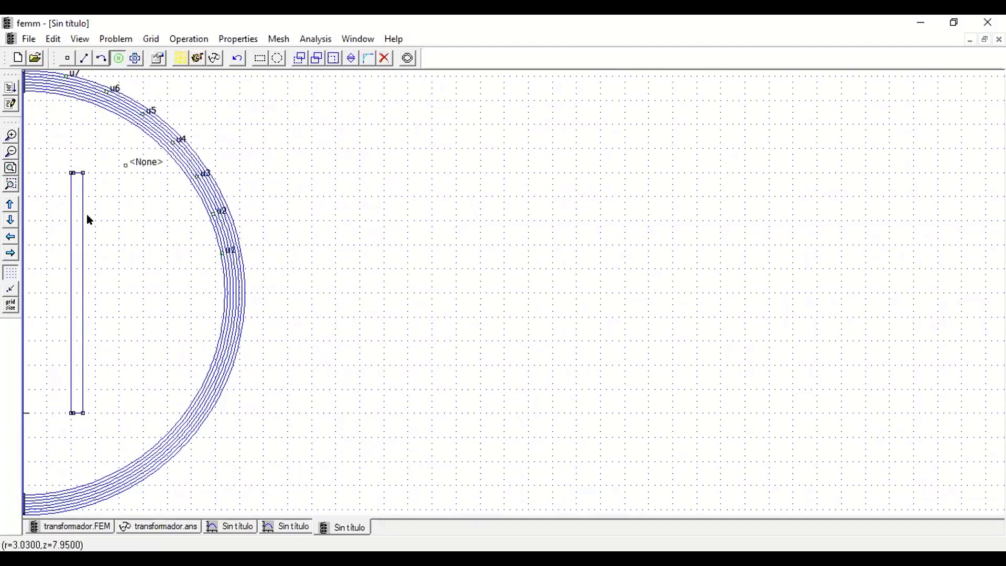
{"action": "left_click", "coordinate": [76, 200]}
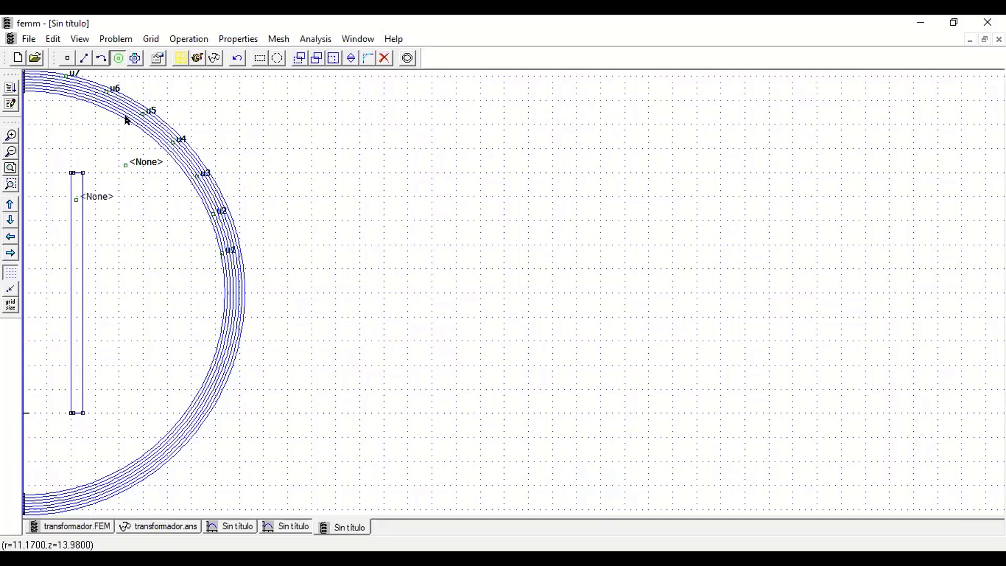
- Add Air and the solid non-magnetic conductor Copper from the materials library to the model materials
{"action": "left_click", "coordinate": [244, 40]}
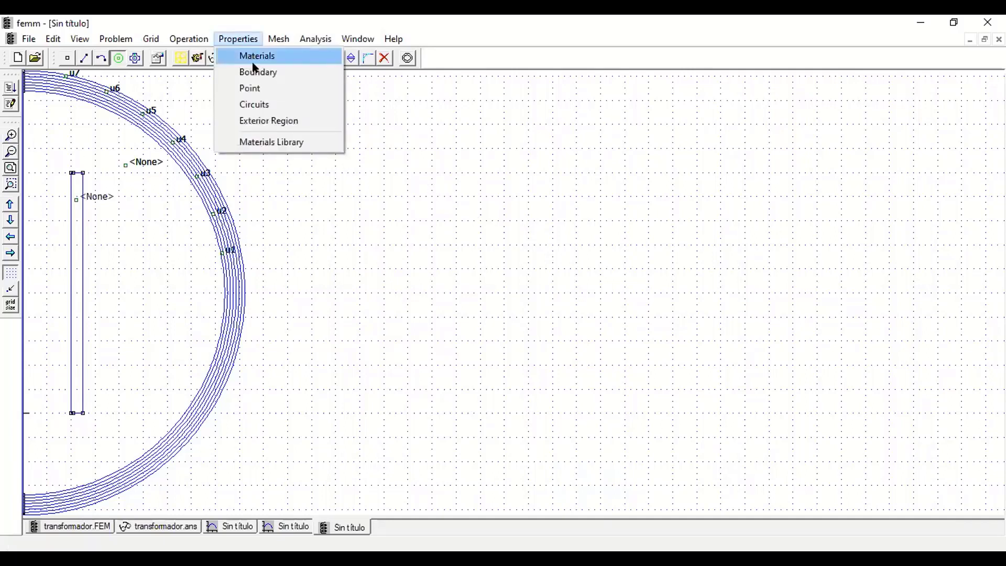
{"action": "left_click", "coordinate": [272, 141]}
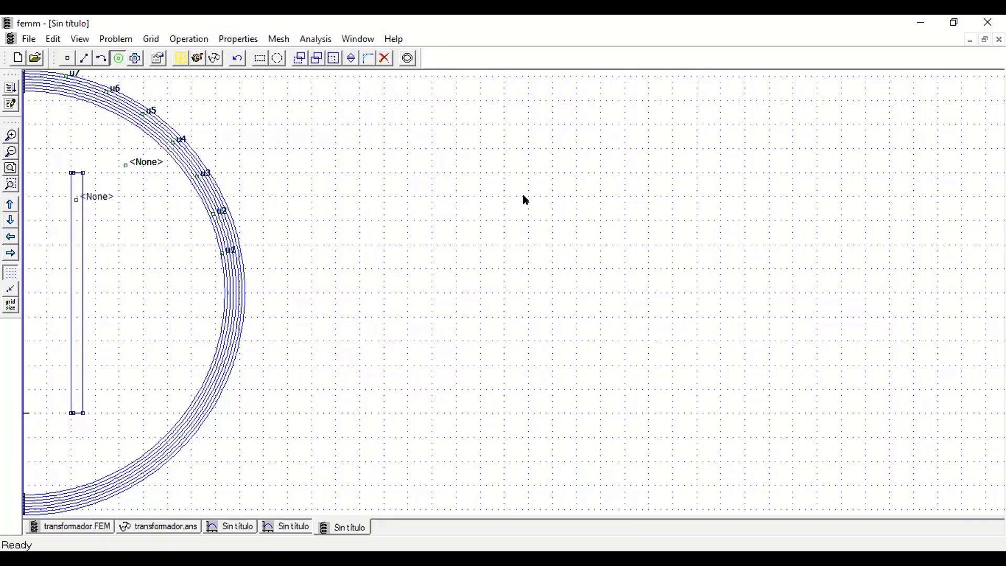
{"action": "left_click_drag", "start_coordinate": [362, 203], "coordinate": [596, 325]}
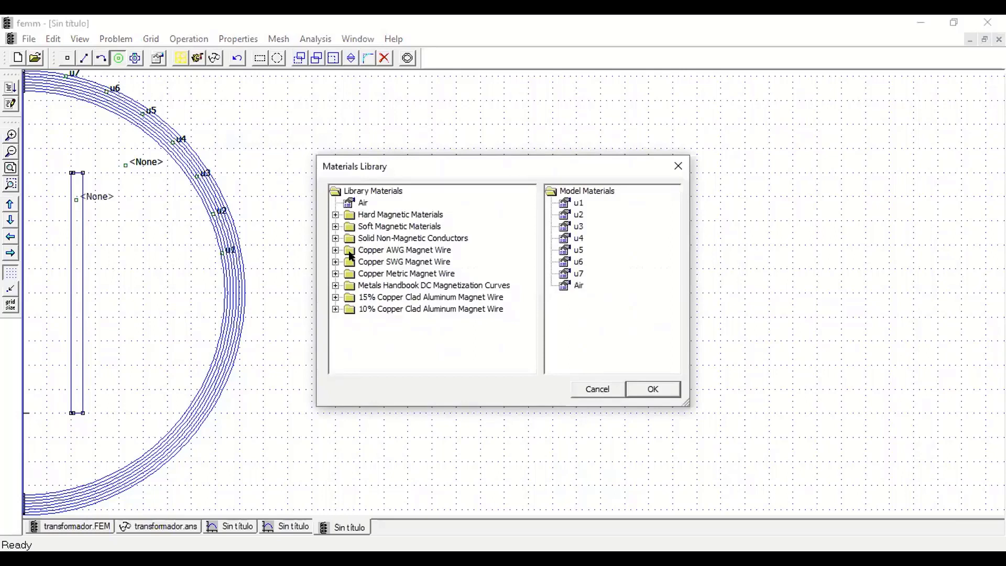
{"action": "left_click", "coordinate": [336, 238]}
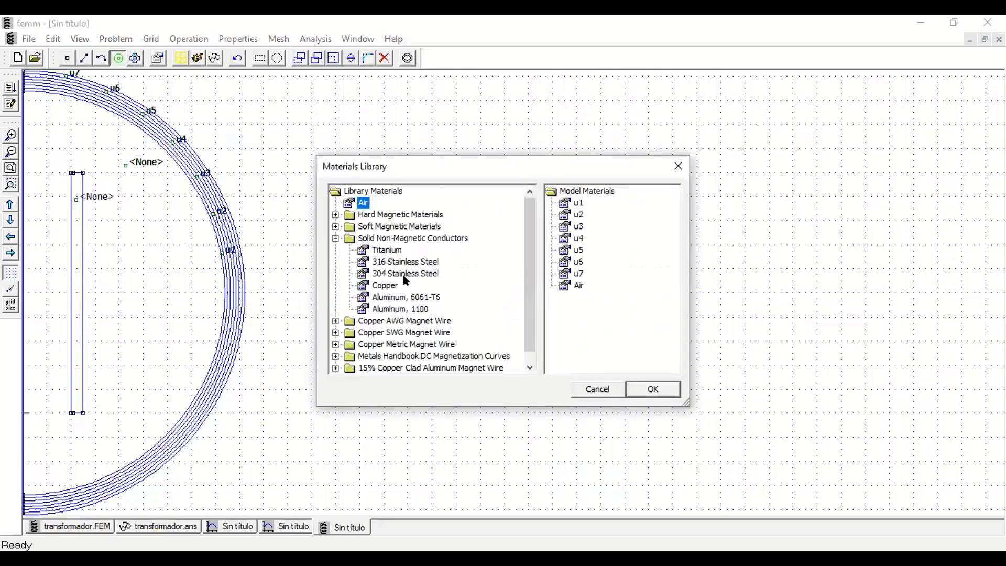
{"action": "left_click_drag", "start_coordinate": [385, 286], "coordinate": [593, 335]}
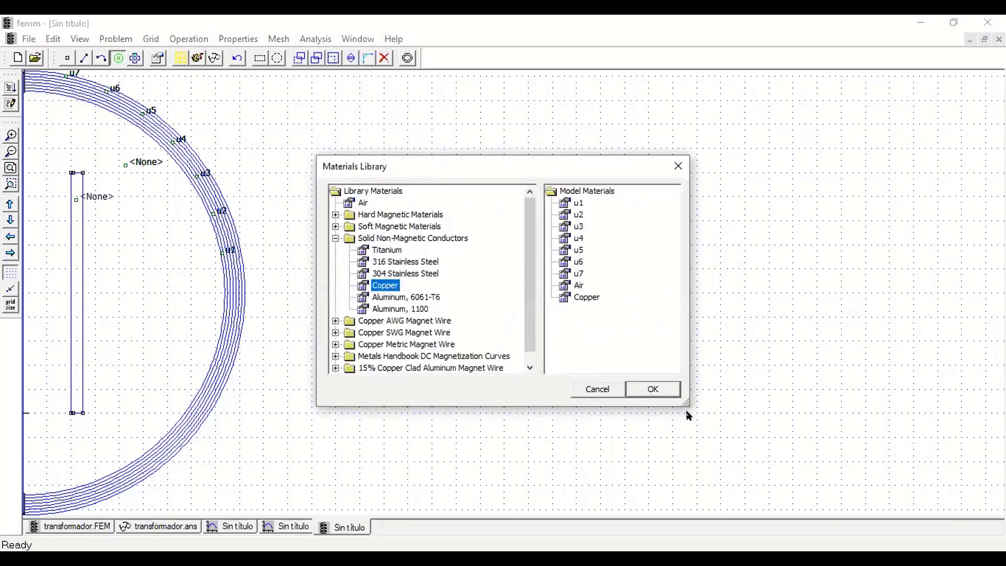
{"action": "left_click", "coordinate": [651, 388]}
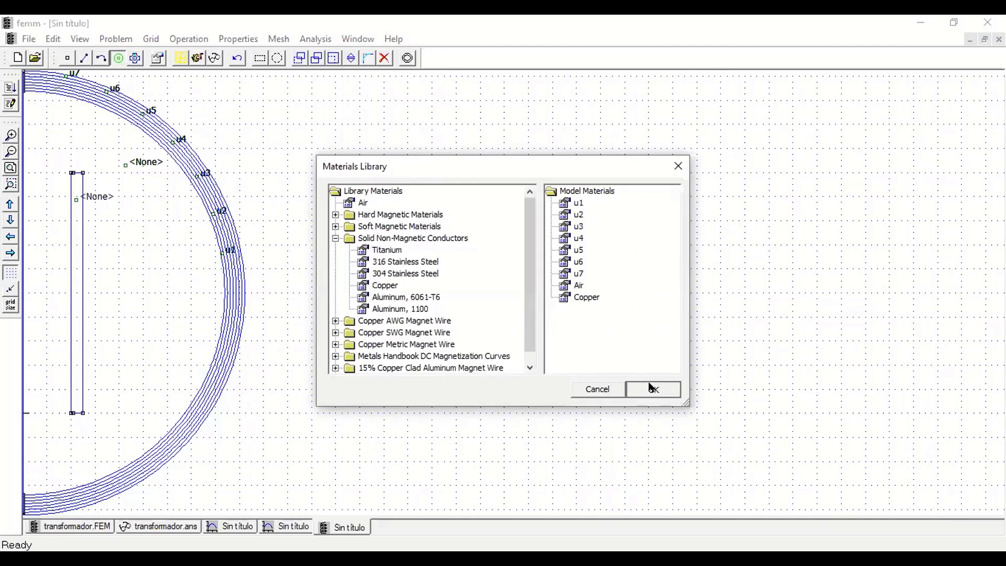
- Assign the block type Air to the block label outside the rectangle
{"action": "left_click", "coordinate": [140, 166]}
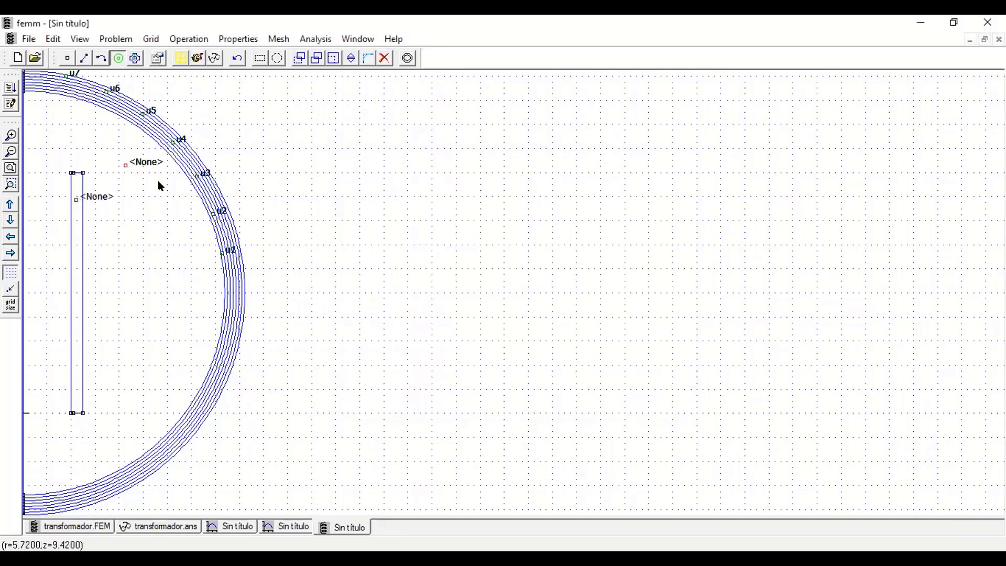
{"action": "key", "text": "space"}
{"action": "left_click", "coordinate": [532, 197]}
{"action": "scroll", "coordinate": [501, 257], "scroll_direction": "down", "scroll_amount": 1}
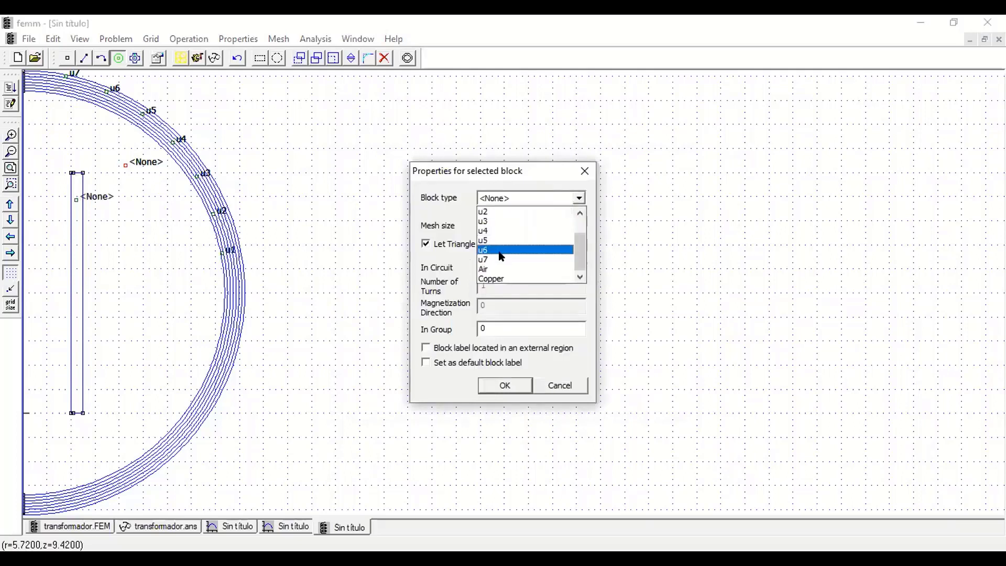
{"action": "left_click", "coordinate": [501, 269]}
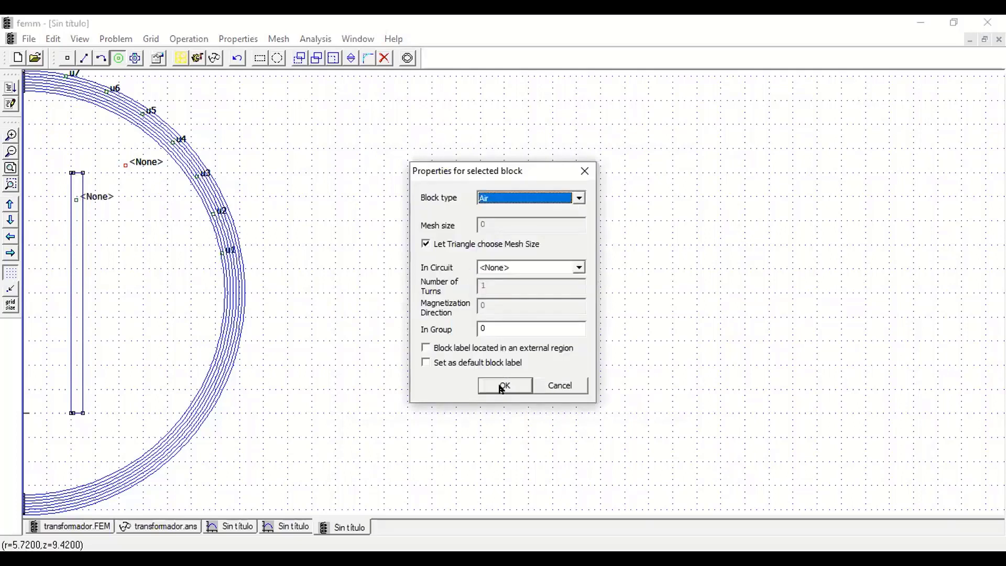
{"action": "left_click", "coordinate": [501, 388]}
- Define a new series circuit named I with a current of 1 A
{"action": "left_click", "coordinate": [241, 41]}
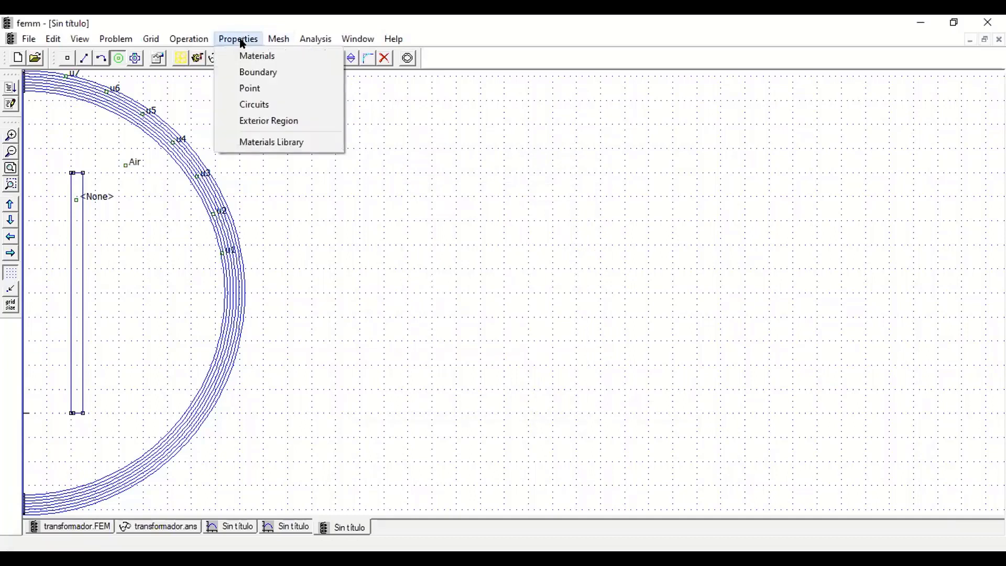
{"action": "left_click", "coordinate": [269, 104]}
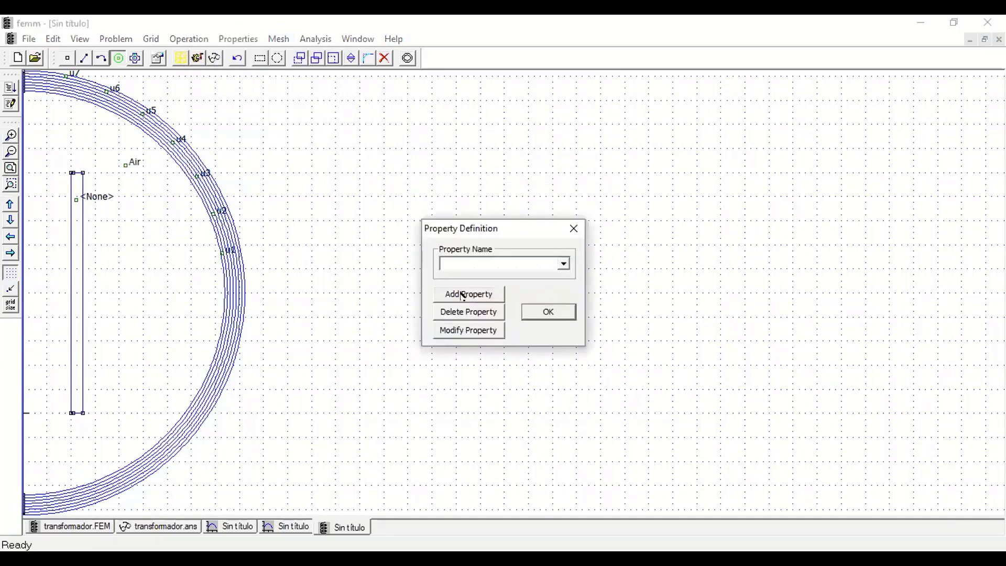
{"action": "left_click", "coordinate": [461, 294]}
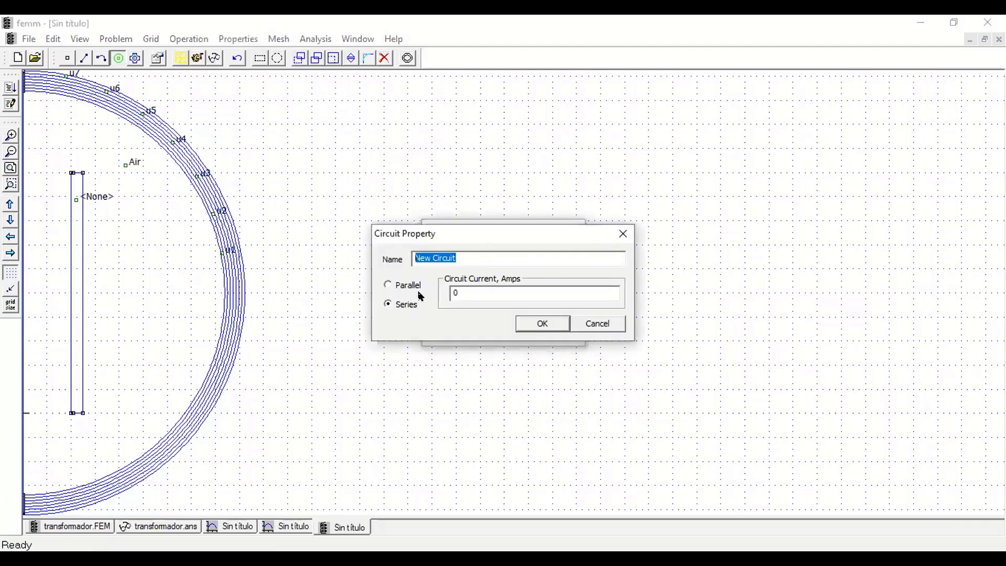
{"action": "type", "text": "Bobina"}
{"action": "key", "text": "Tab"}
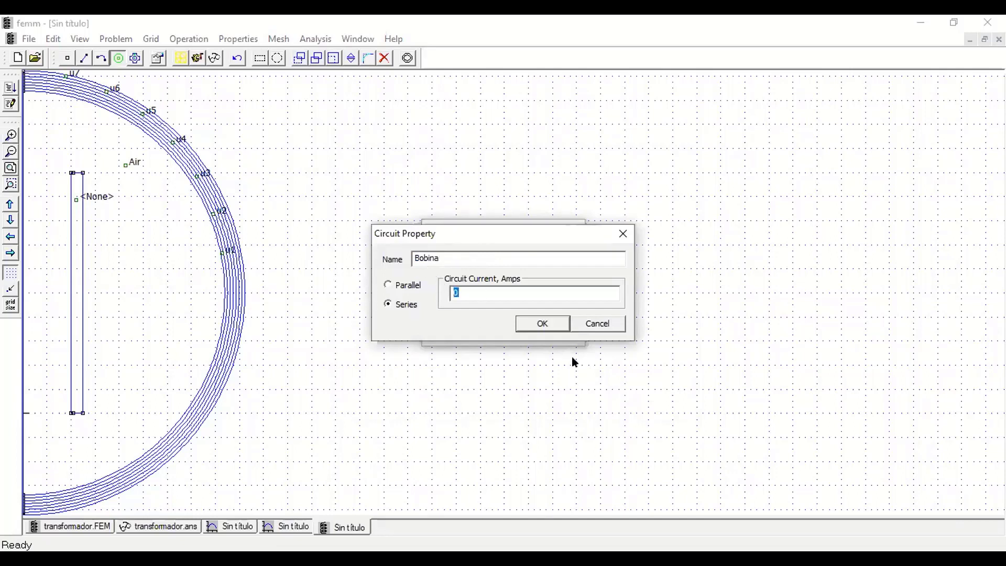
{"action": "type", "text": "1"}
{"action": "double_click", "coordinate": [448, 258]}
{"action": "type", "text": "I"}
{"action": "left_click", "coordinate": [545, 325]}
{"action": "left_click", "coordinate": [554, 311]}
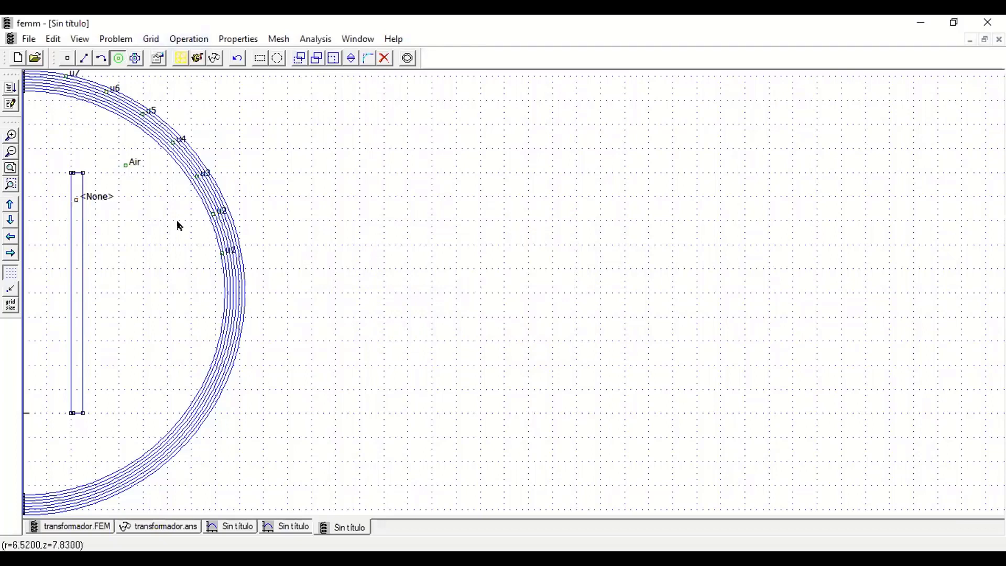
- Assign the block label inside the rectangle the block type Copper, circuit I and 100 turns
{"action": "right_click", "coordinate": [202, 229]}
{"action": "key", "text": "space"}
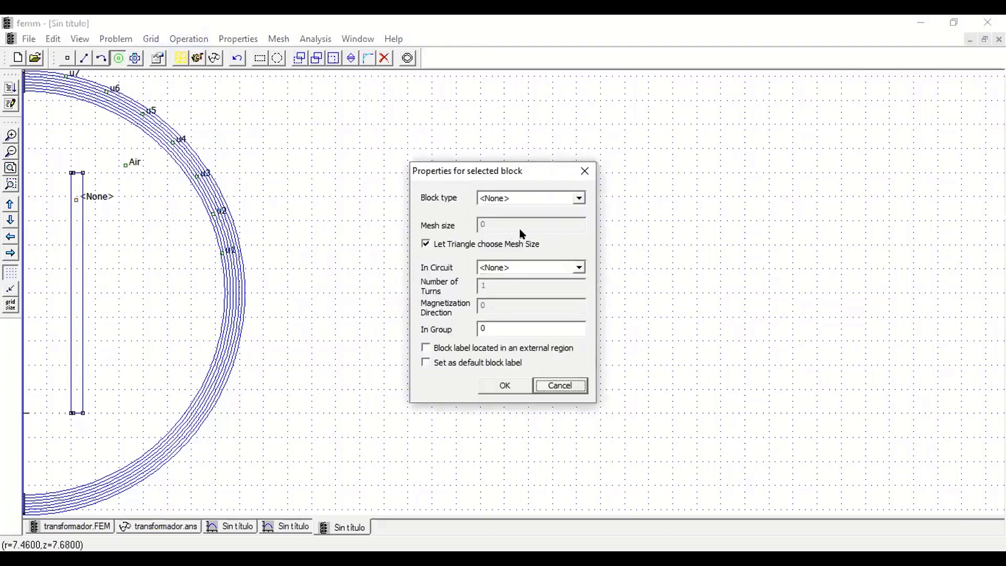
{"action": "left_click", "coordinate": [523, 202]}
{"action": "scroll", "coordinate": [505, 246], "scroll_direction": "down", "scroll_amount": 4}
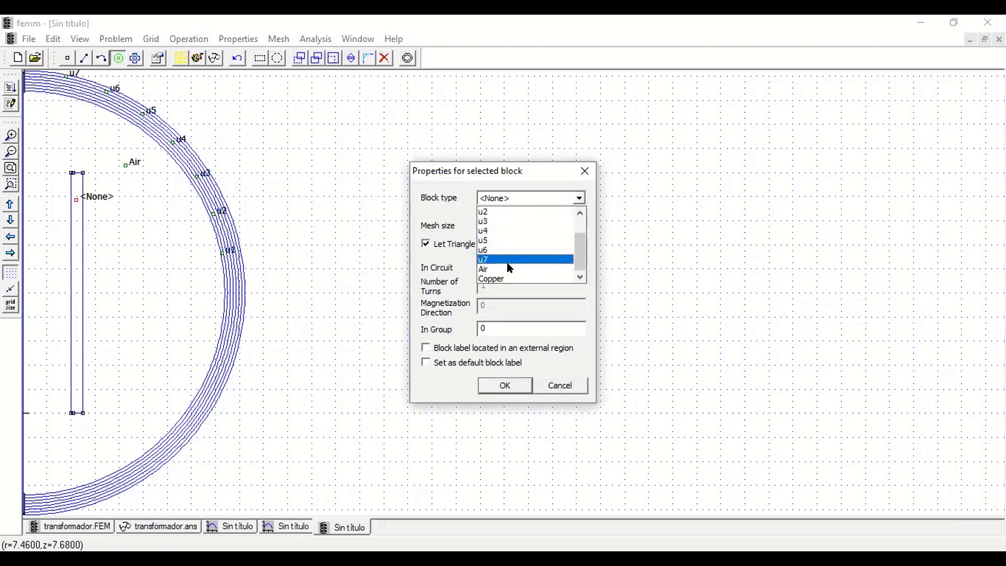
{"action": "left_click", "coordinate": [502, 280]}
{"action": "left_click", "coordinate": [511, 266]}
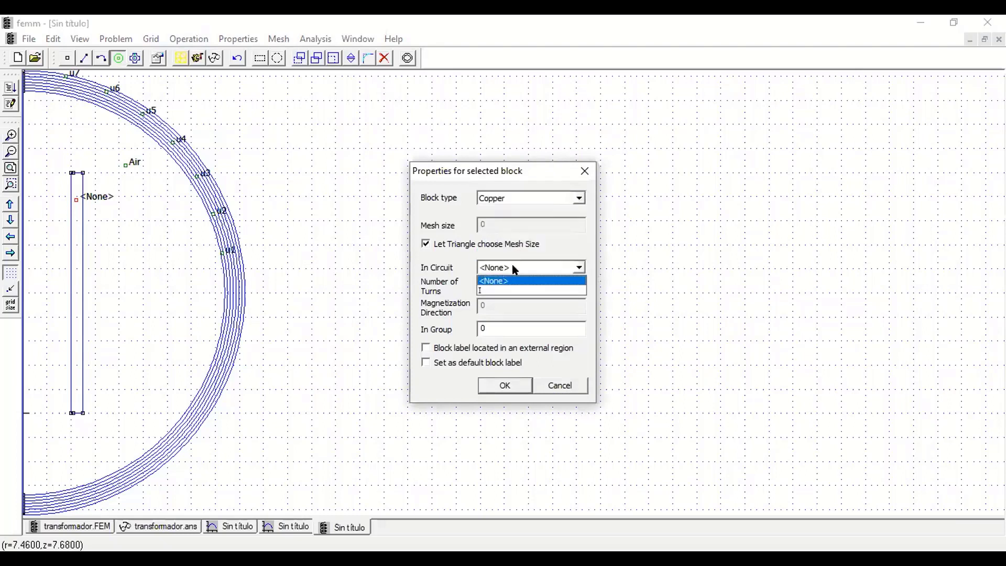
{"action": "left_click", "coordinate": [500, 292]}
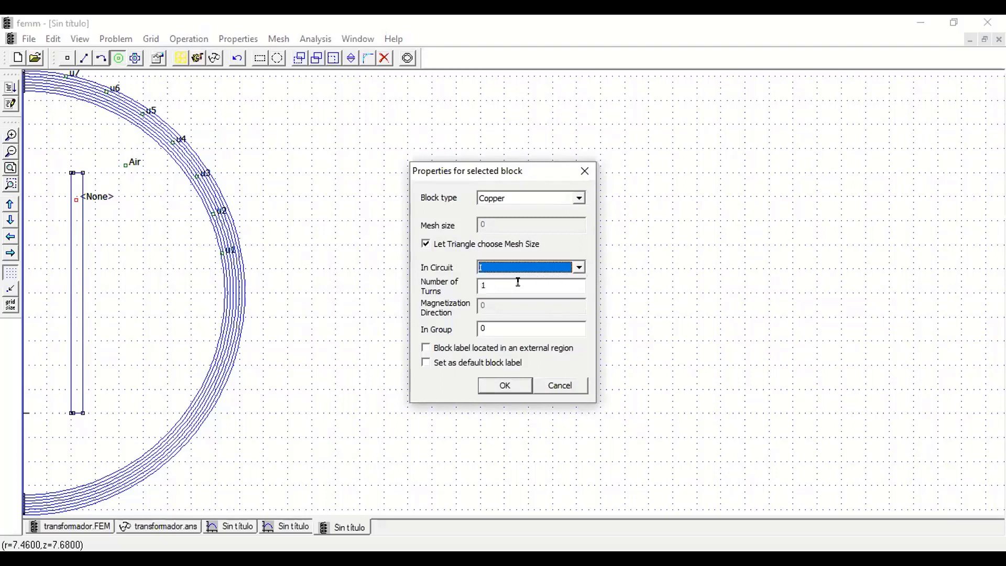
{"action": "key", "text": "Tab"}
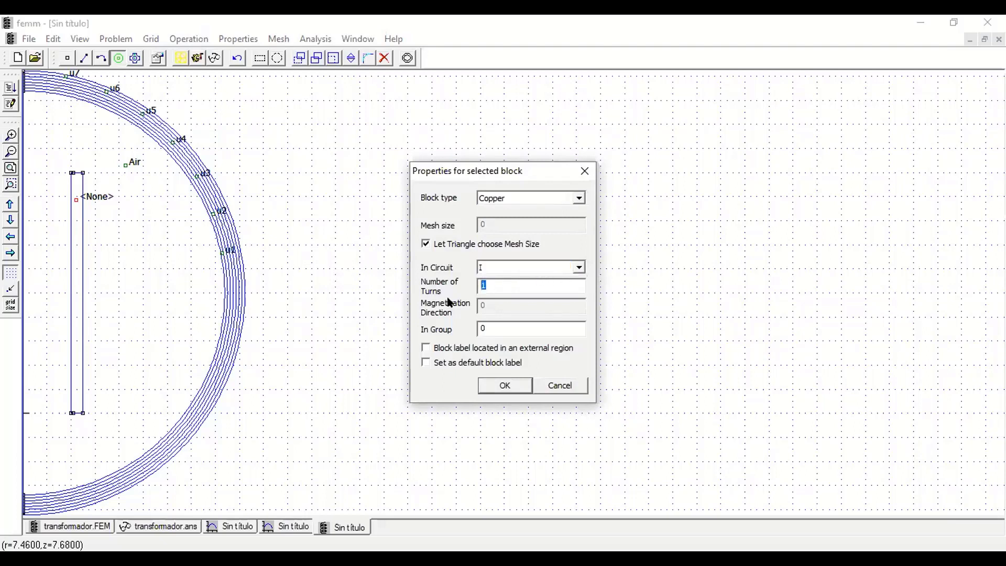
{"action": "type", "text": "100"}
{"action": "left_click", "coordinate": [505, 385]}
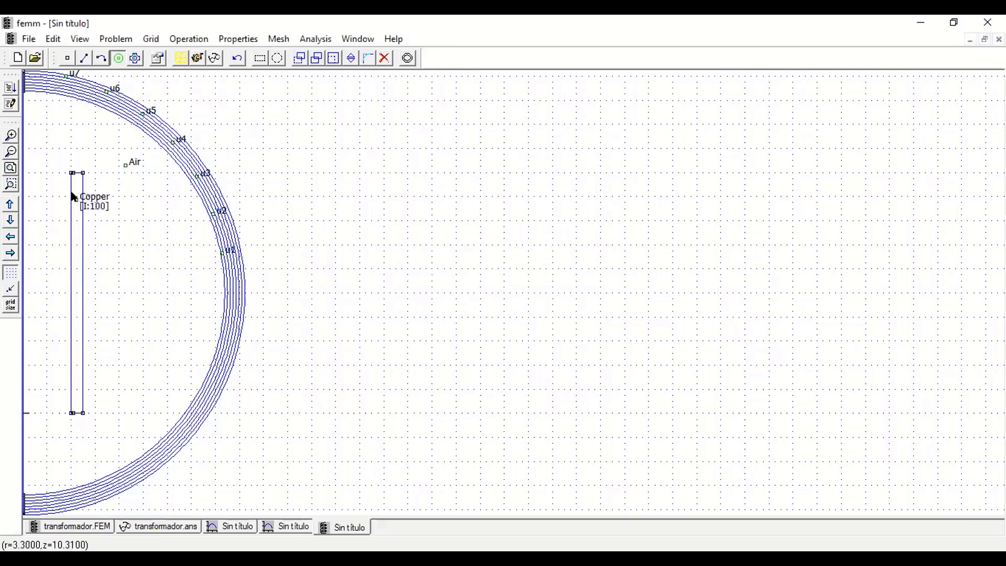
- Save the model as "bobina nucleo de aire" in the Estudio transformador folder
{"action": "left_click", "coordinate": [29, 39]}
{"action": "left_click", "coordinate": [76, 127]}
{"action": "type", "text": "bo"}
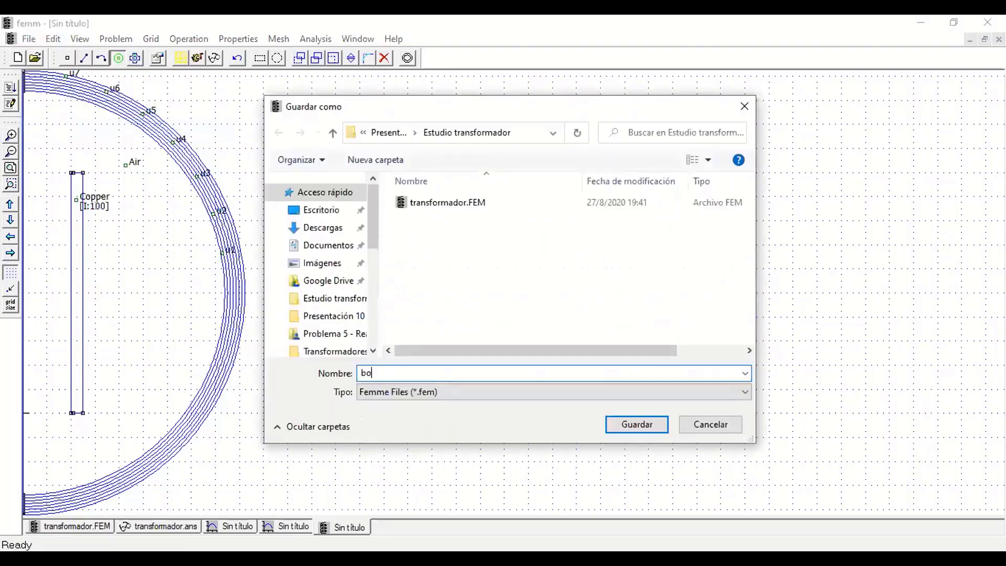
{"action": "type", "text": "bina nucleo d e aire"}
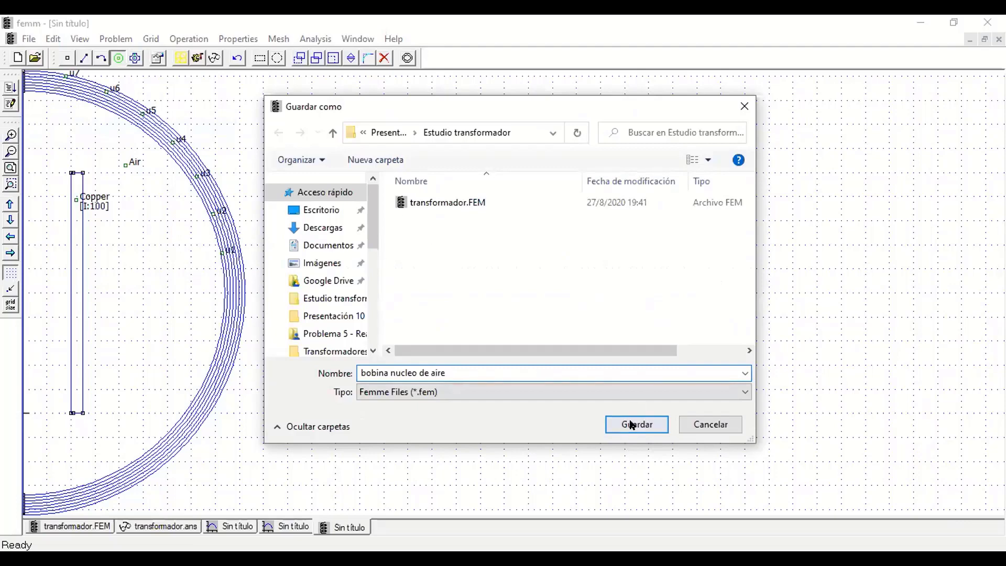
{"action": "left_click", "coordinate": [635, 424]}
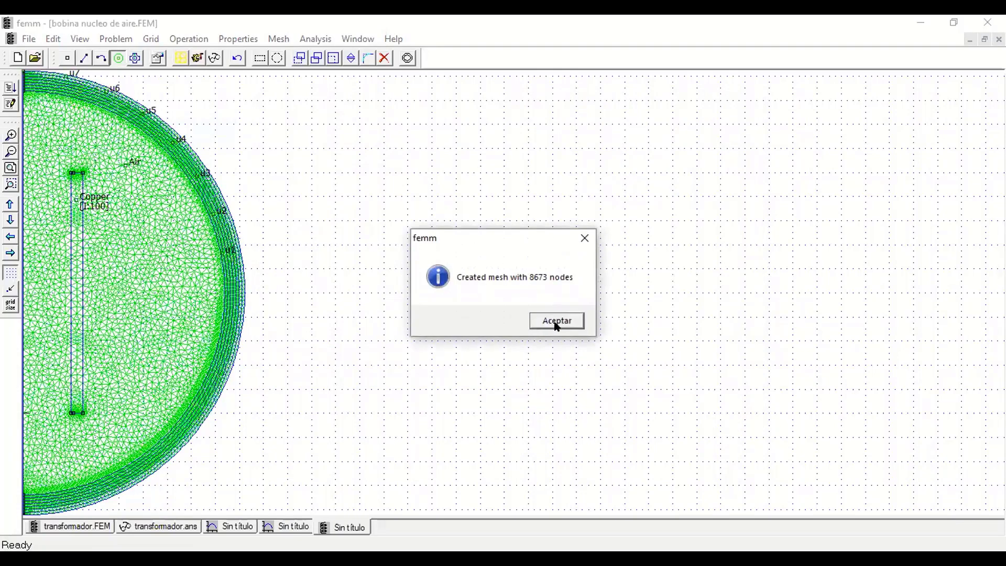
- Mesh and solve the model with the axisymmetric problem definition in centimeters, and open the field solution
{"action": "left_click", "coordinate": [557, 324]}
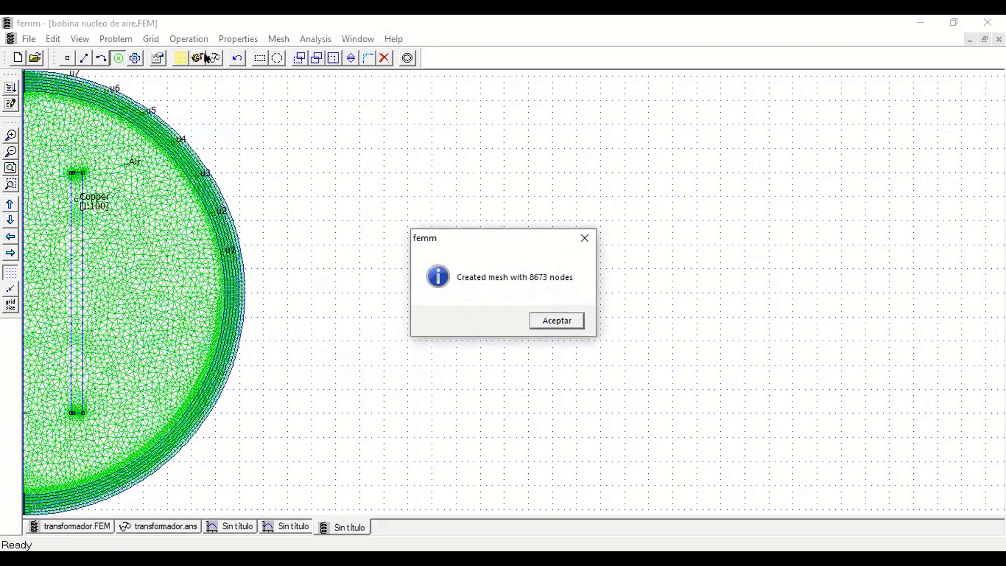
{"action": "left_click", "coordinate": [114, 38]}
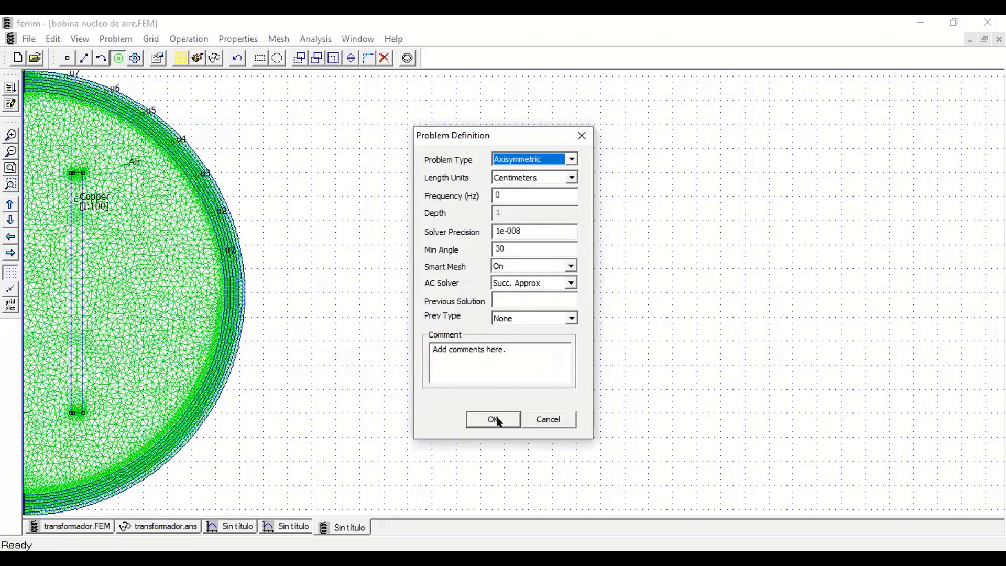
{"action": "left_click", "coordinate": [498, 421]}
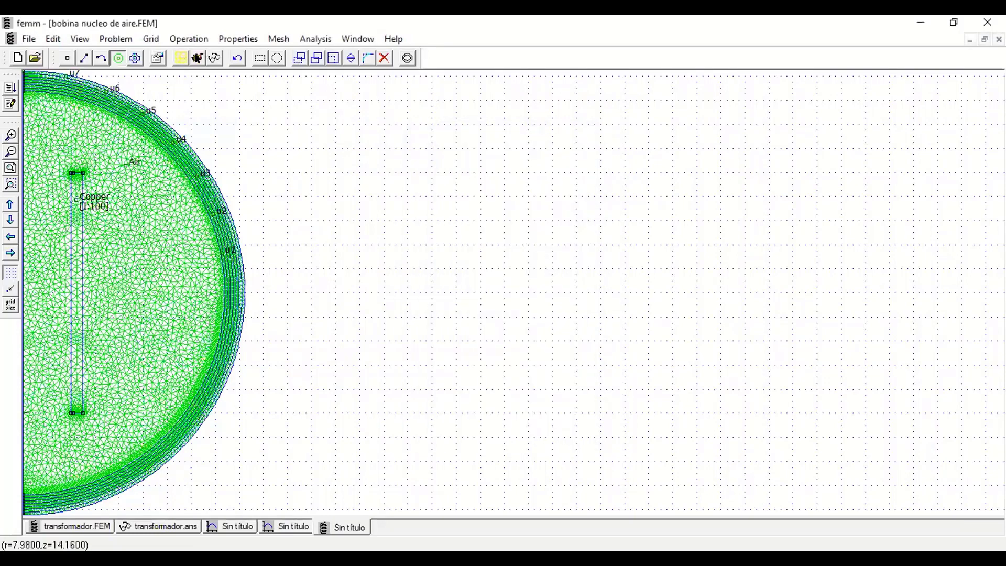
{"action": "left_click", "coordinate": [214, 57]}
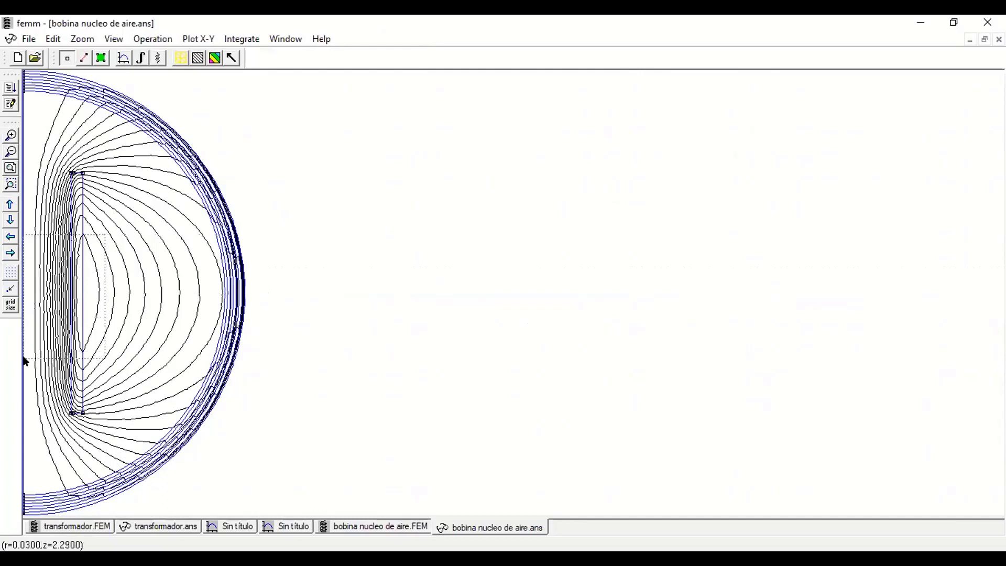
- Display the Flux Density (T) density plot with its legend over the coil's flux lines
{"action": "left_click_drag", "start_coordinate": [24, 362], "coordinate": [25, 361]}
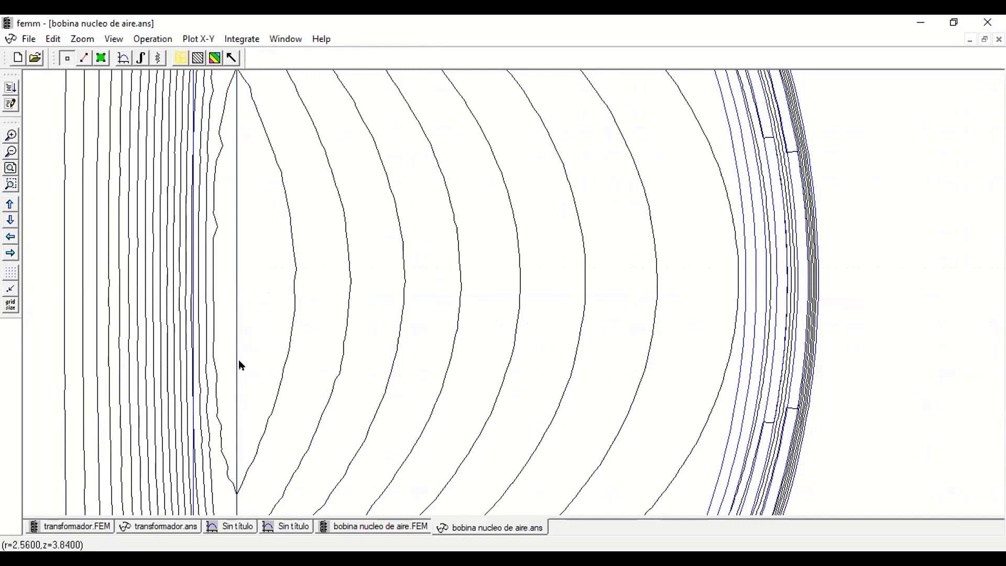
{"action": "left_click", "coordinate": [11, 152]}
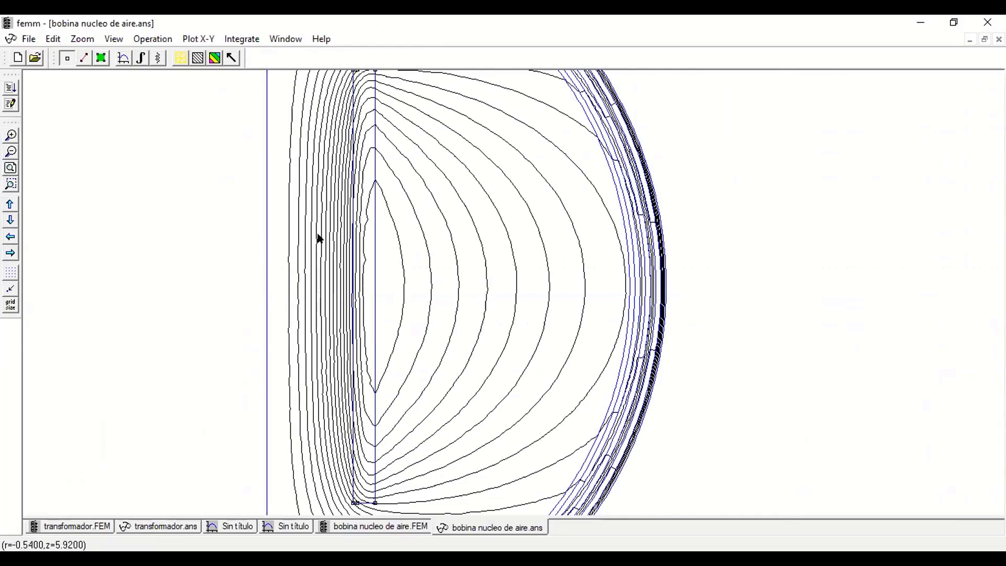
{"action": "left_click", "coordinate": [15, 167]}
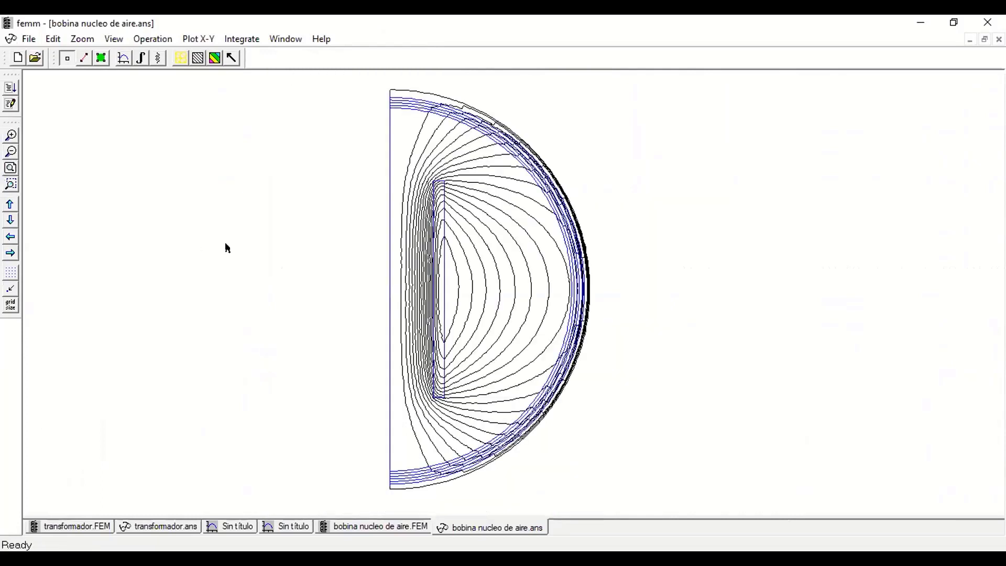
{"action": "left_click", "coordinate": [9, 184]}
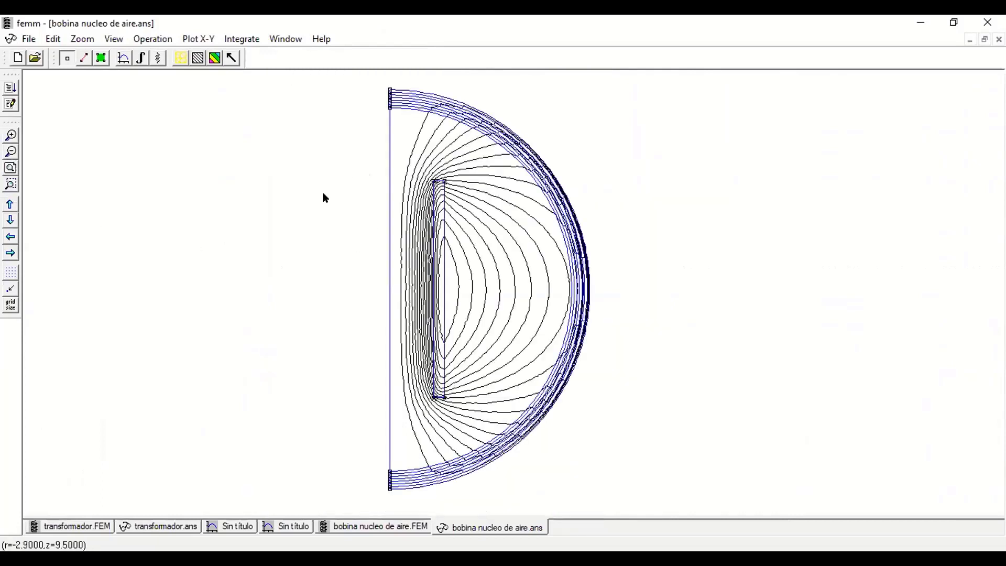
{"action": "left_click_drag", "start_coordinate": [329, 181], "coordinate": [508, 355]}
{"action": "left_click", "coordinate": [507, 354]}
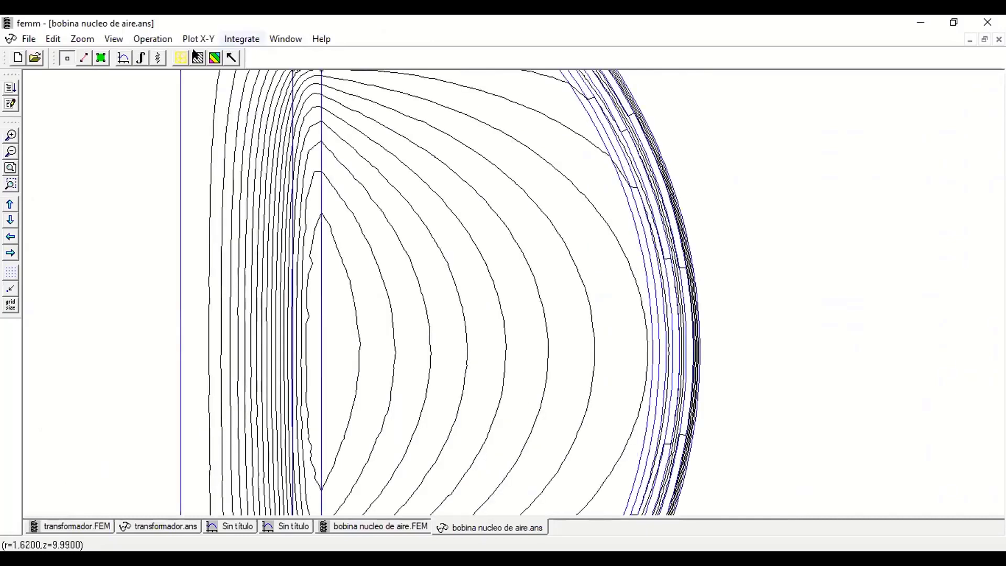
{"action": "left_click", "coordinate": [214, 59]}
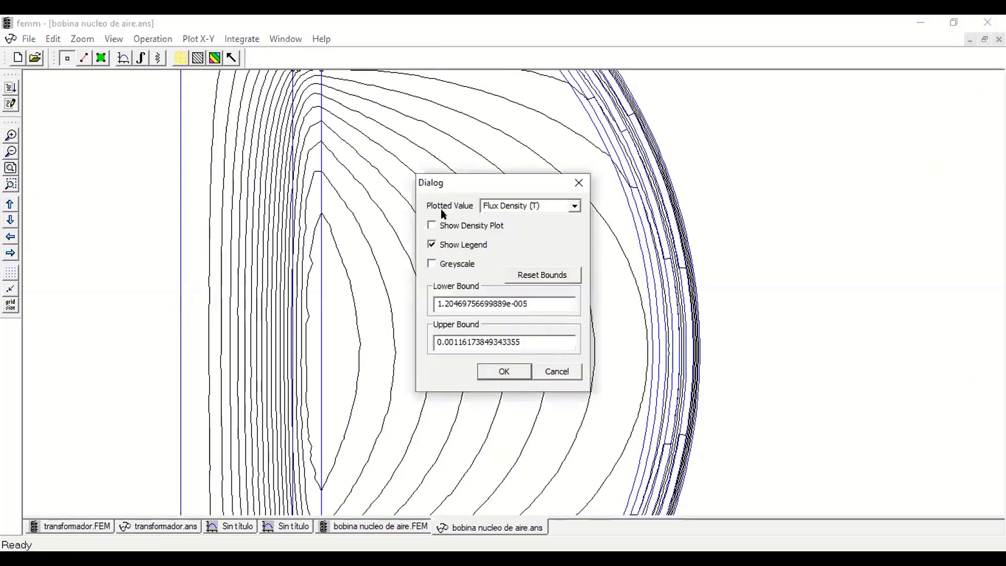
{"action": "left_click", "coordinate": [433, 224]}
{"action": "left_click", "coordinate": [491, 376]}
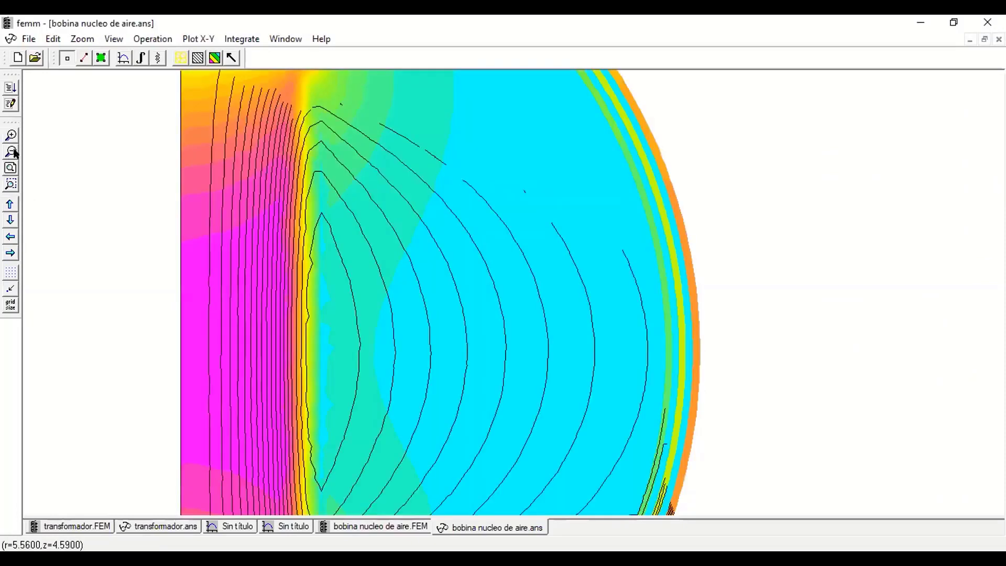
{"action": "left_click", "coordinate": [10, 152]}
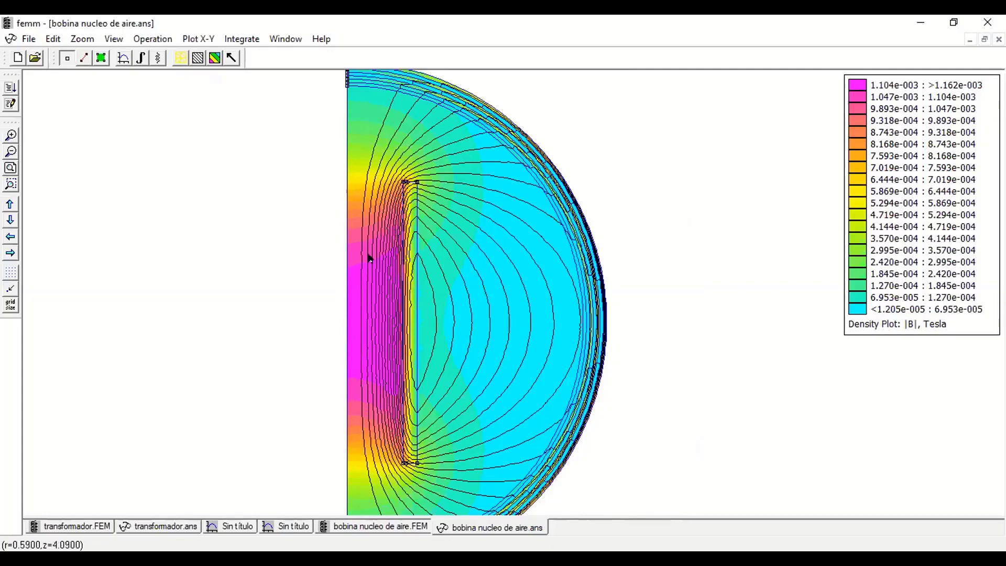
- Add a vector plot of B with a scaling factor of 1 to the solution view
{"action": "left_click", "coordinate": [232, 57]}
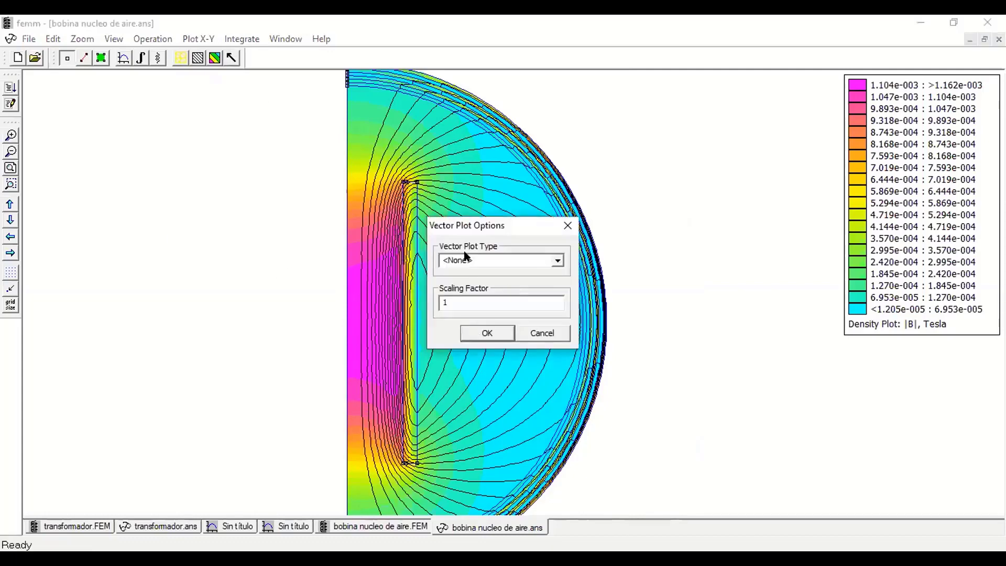
{"action": "left_click", "coordinate": [559, 259]}
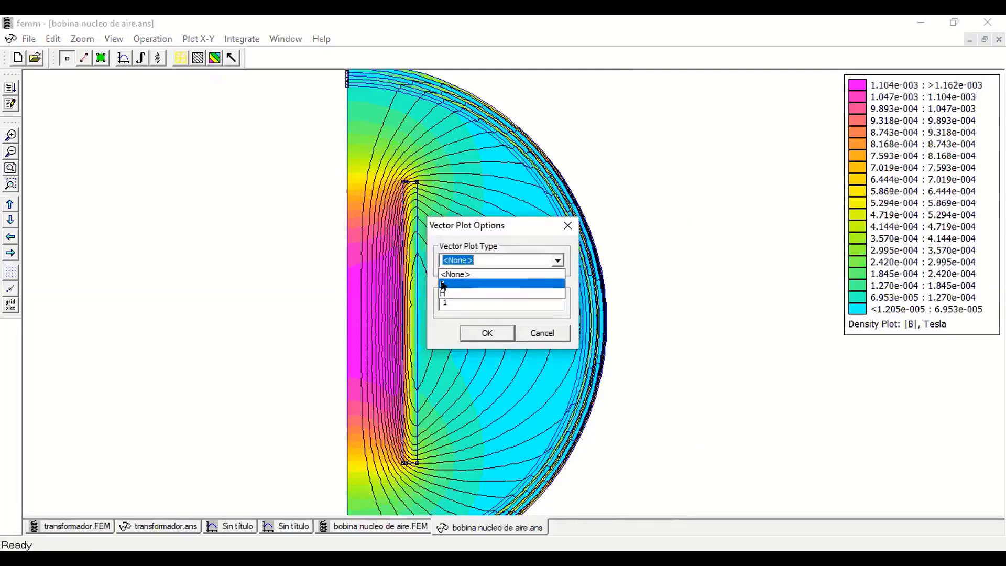
{"action": "left_click", "coordinate": [444, 283]}
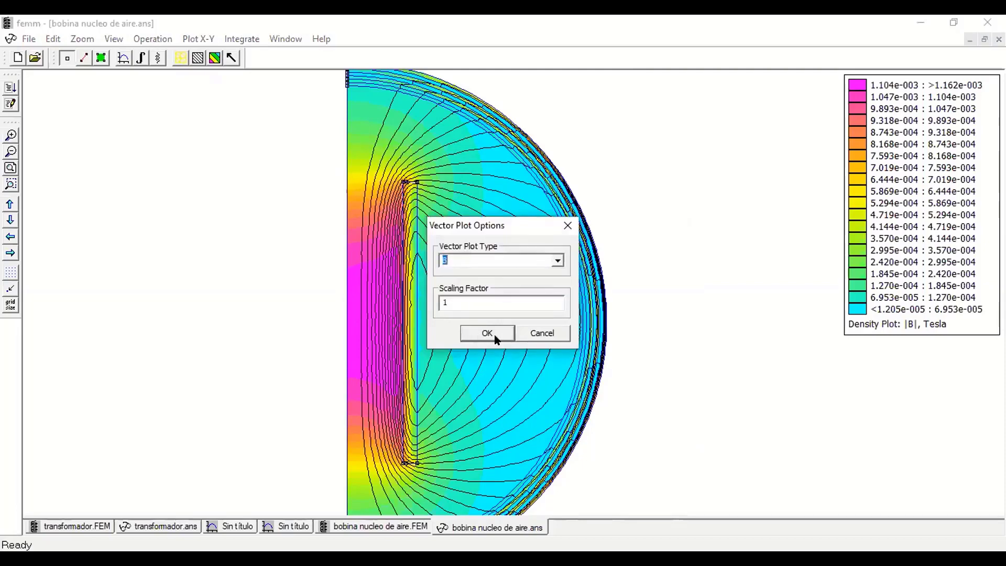
{"action": "left_click", "coordinate": [558, 261]}
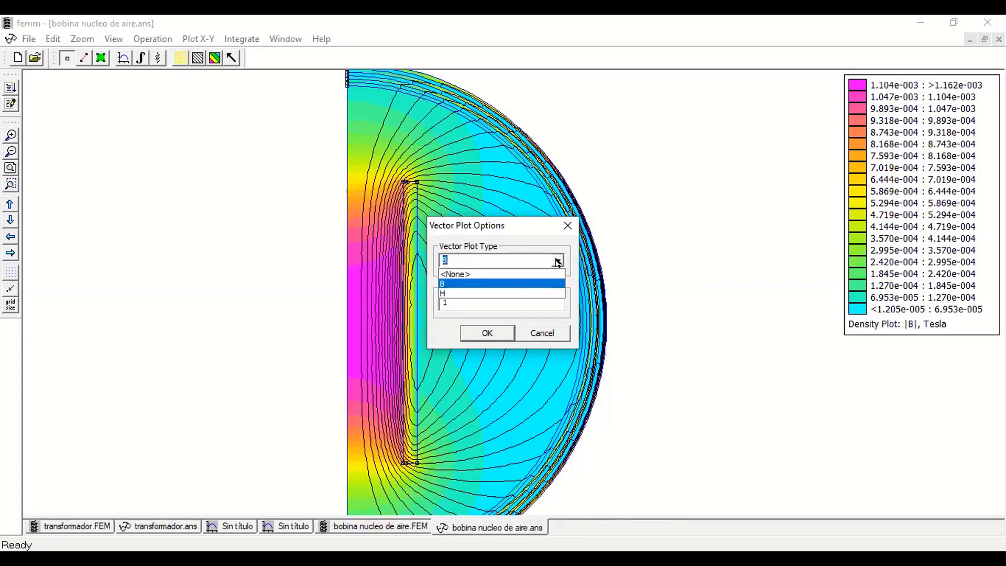
{"action": "left_click", "coordinate": [558, 260]}
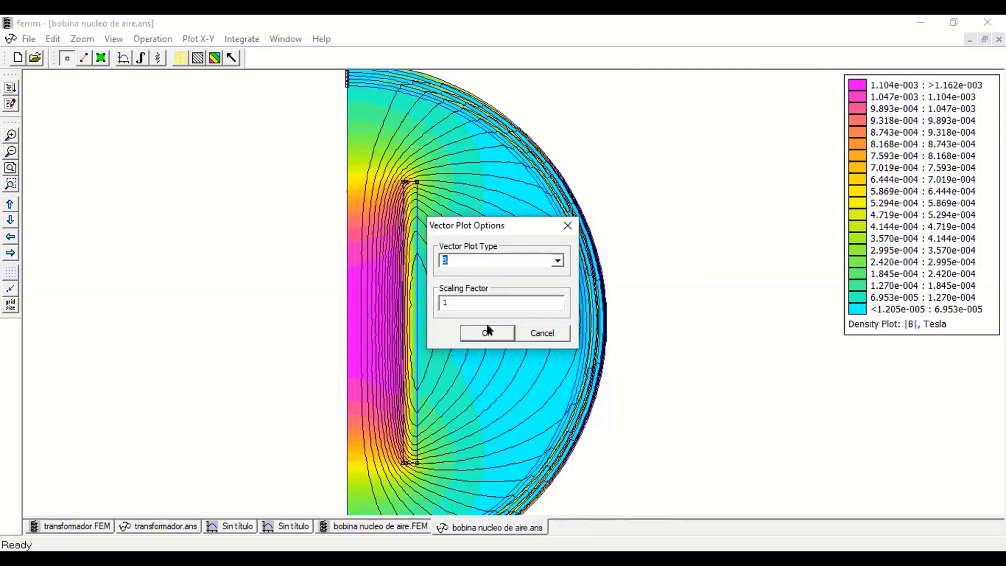
{"action": "left_click", "coordinate": [487, 329]}
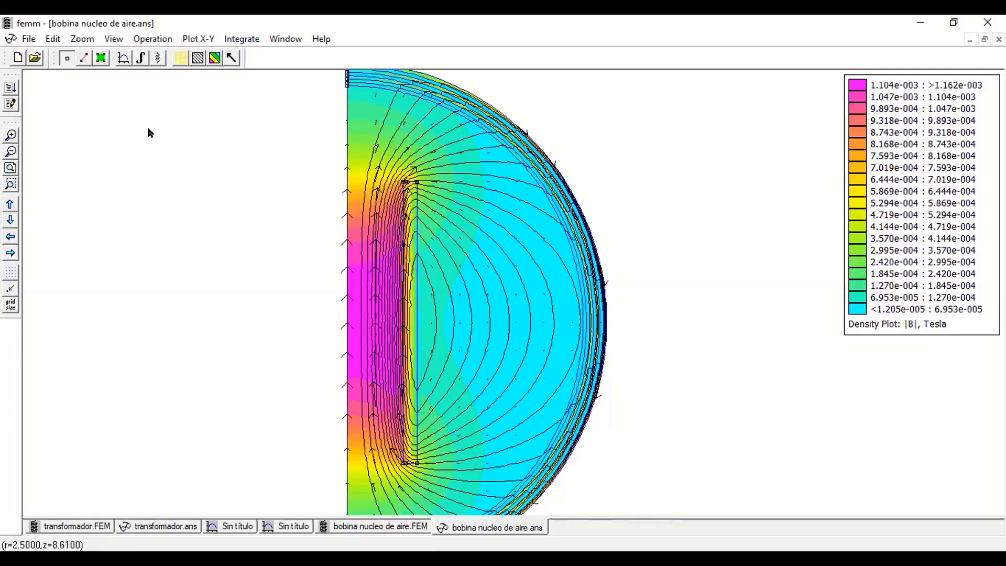
- Change the plotted value of the density plot to Current Density (MA/m^2)
{"action": "left_click", "coordinate": [210, 59]}
{"action": "left_click", "coordinate": [574, 206]}
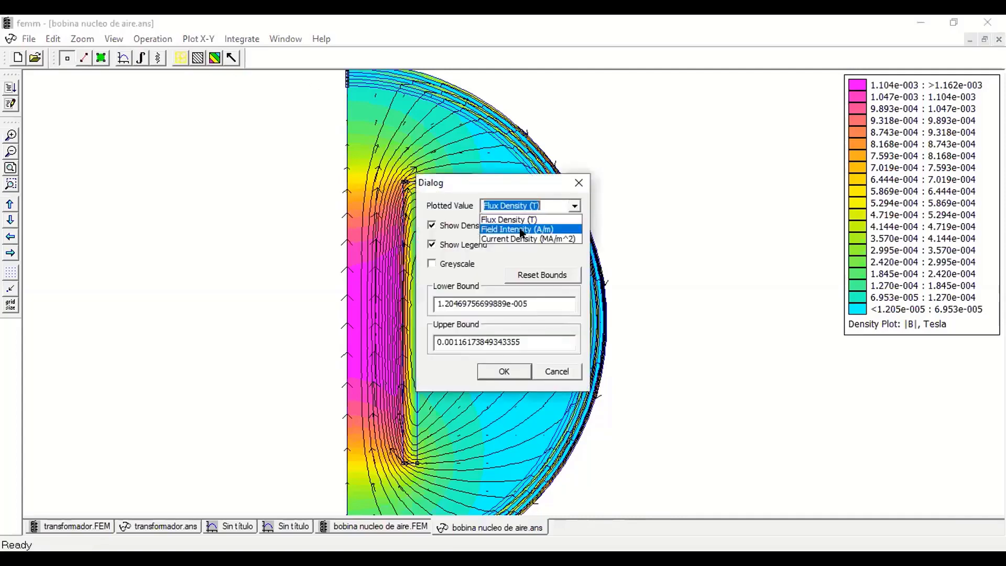
{"action": "left_click", "coordinate": [522, 231]}
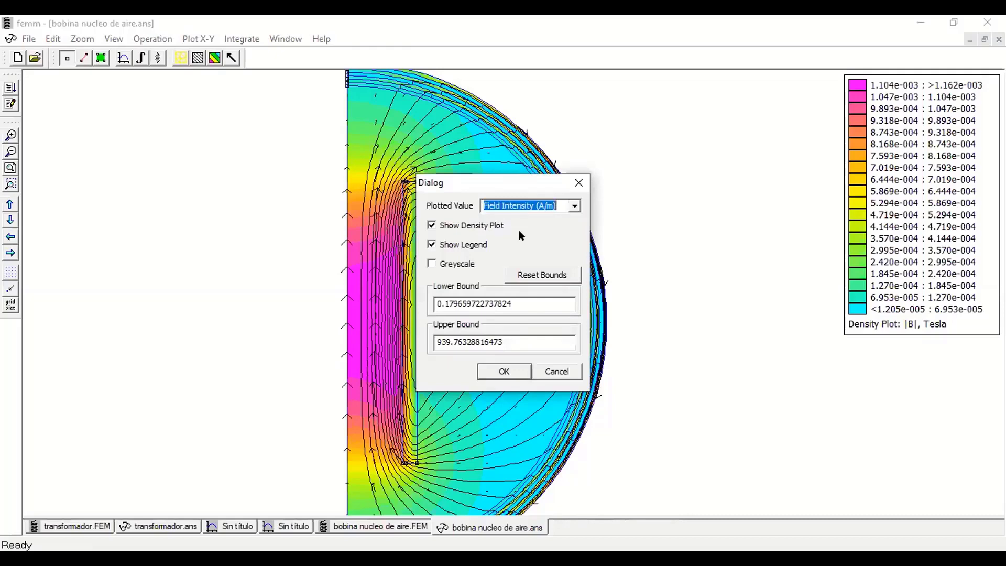
{"action": "left_click", "coordinate": [572, 207]}
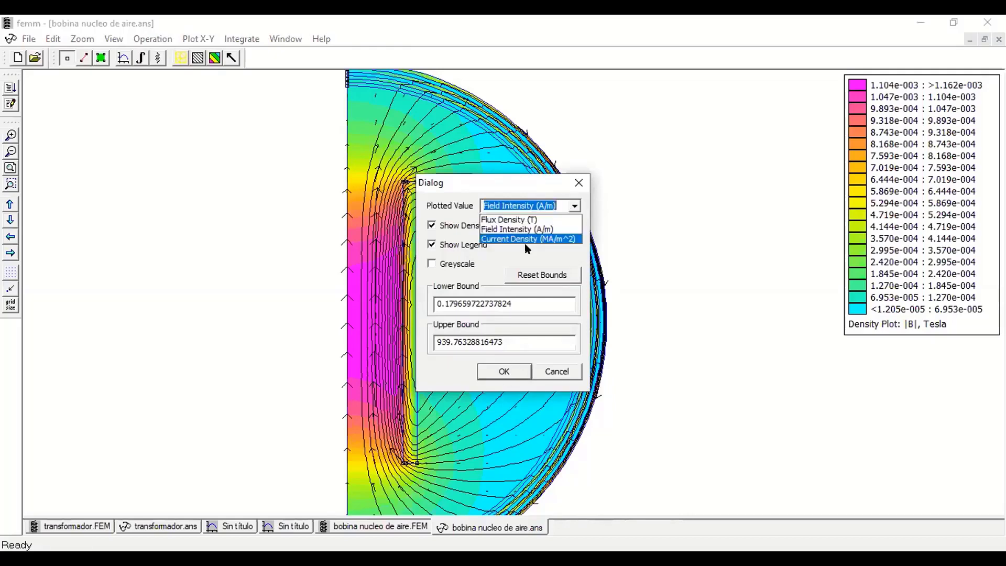
{"action": "left_click", "coordinate": [527, 239]}
{"action": "left_click", "coordinate": [504, 371]}
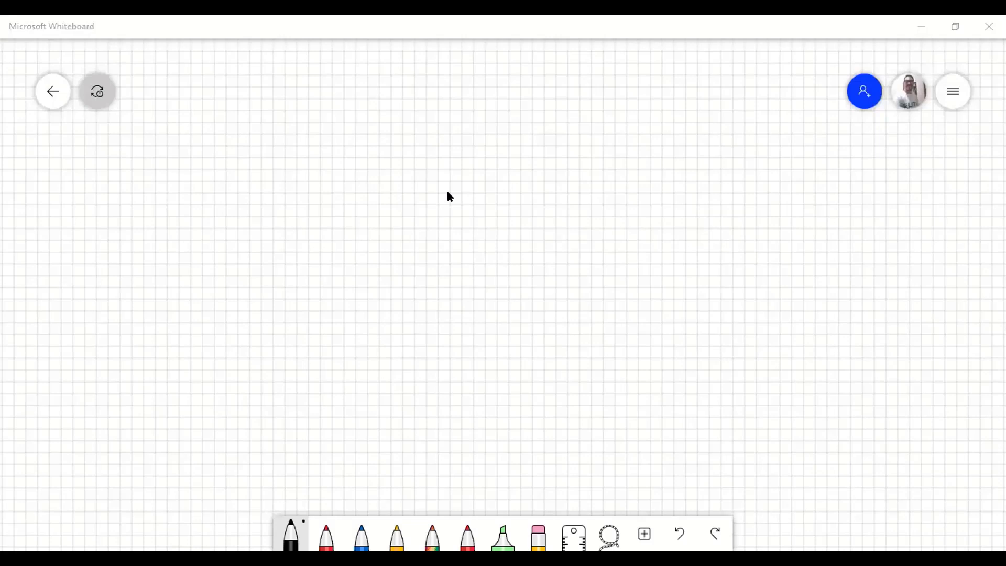
- In Microsoft Whiteboard, sketch an upright cylinder in black ink with an elliptical top, two sides and a curved base
{"action": "mouse_move", "coordinate": [316, 163]}
{"action": "left_mouse_down"}
{"action": "mouse_move", "coordinate": [469, 154]}
{"action": "mouse_move", "coordinate": [380, 126]}
{"action": "mouse_move", "coordinate": [334, 164]}
{"action": "left_mouse_up"}
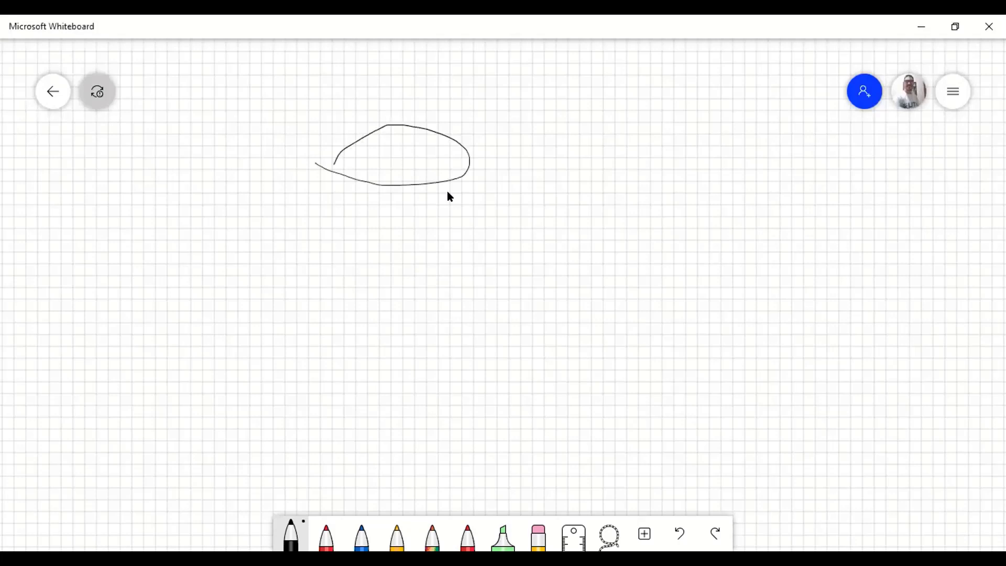
{"action": "key", "text": "ctrl+z"}
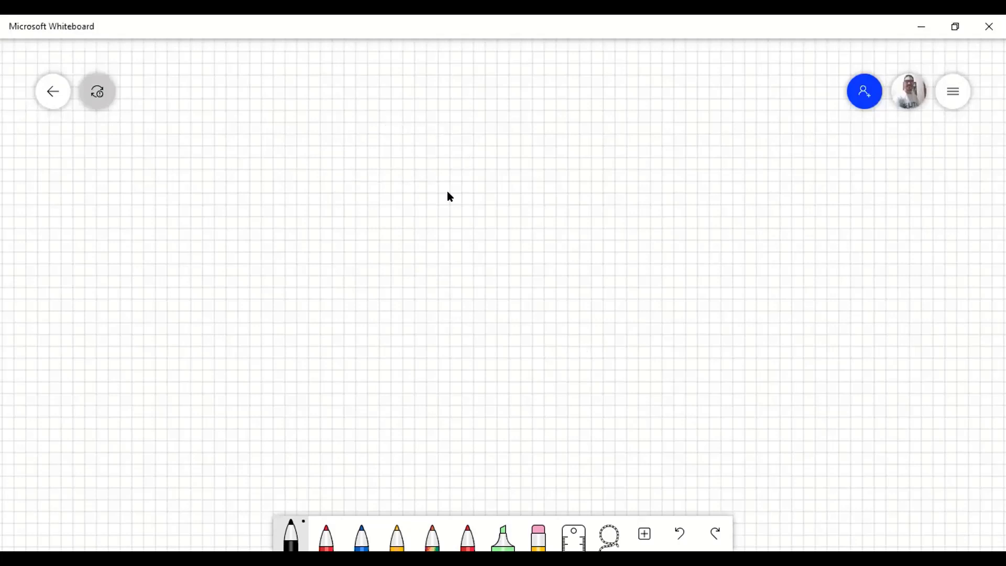
{"action": "mouse_move", "coordinate": [436, 156]}
{"action": "left_mouse_down"}
{"action": "mouse_move", "coordinate": [411, 155]}
{"action": "mouse_move", "coordinate": [404, 228]}
{"action": "mouse_move", "coordinate": [493, 185]}
{"action": "mouse_move", "coordinate": [415, 166]}
{"action": "left_mouse_up"}
{"action": "mouse_move", "coordinate": [340, 190]}
{"action": "left_mouse_down"}
{"action": "mouse_move", "coordinate": [339, 402]}
{"action": "mouse_move", "coordinate": [459, 390]}
{"action": "left_mouse_up"}
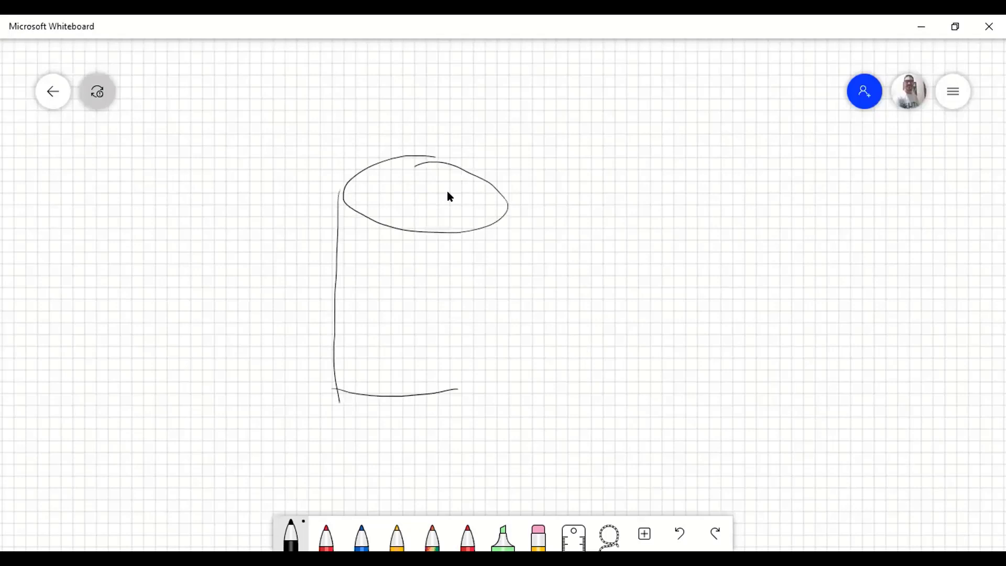
{"action": "mouse_move", "coordinate": [504, 207]}
{"action": "left_mouse_down"}
{"action": "mouse_move", "coordinate": [488, 362]}
{"action": "mouse_move", "coordinate": [400, 402]}
{"action": "left_mouse_up"}
{"action": "mouse_move", "coordinate": [331, 382]}
{"action": "left_mouse_down"}
{"action": "mouse_move", "coordinate": [403, 360]}
{"action": "mouse_move", "coordinate": [483, 393]}
{"action": "left_mouse_up"}
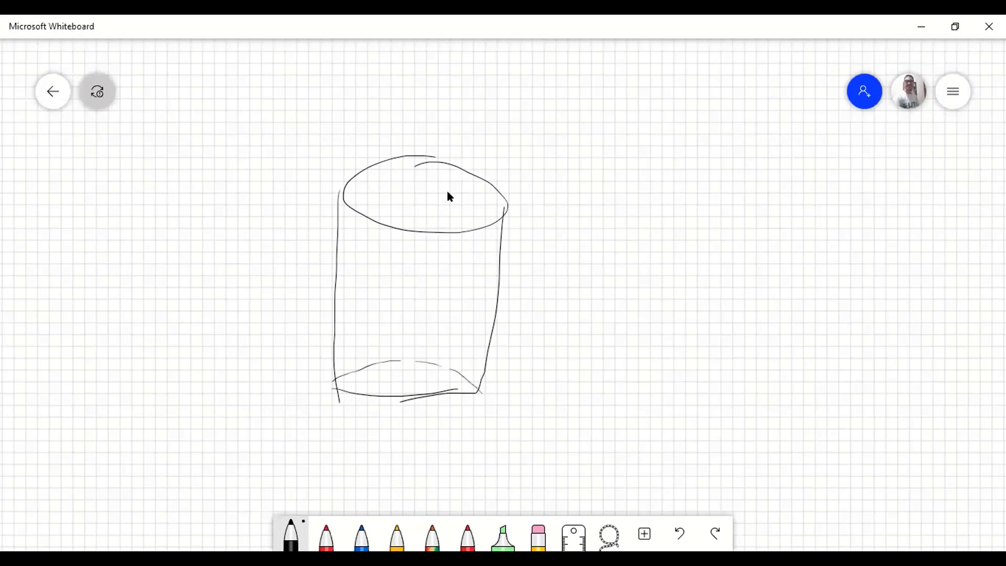
- Sketch a second outline around the cylinder's top, side and base in black ink to give it a wall thickness
{"action": "mouse_move", "coordinate": [519, 197]}
{"action": "left_mouse_down"}
{"action": "mouse_move", "coordinate": [497, 225]}
{"action": "mouse_move", "coordinate": [442, 241]}
{"action": "mouse_move", "coordinate": [360, 221]}
{"action": "mouse_move", "coordinate": [340, 188]}
{"action": "mouse_move", "coordinate": [430, 152]}
{"action": "mouse_move", "coordinate": [502, 180]}
{"action": "mouse_move", "coordinate": [519, 200]}
{"action": "mouse_move", "coordinate": [504, 360]}
{"action": "left_mouse_up"}
{"action": "mouse_move", "coordinate": [502, 392]}
{"action": "left_mouse_down"}
{"action": "mouse_move", "coordinate": [502, 401]}
{"action": "mouse_move", "coordinate": [355, 393]}
{"action": "mouse_move", "coordinate": [334, 370]}
{"action": "mouse_move", "coordinate": [347, 362]}
{"action": "left_mouse_up"}
{"action": "mouse_move", "coordinate": [382, 355]}
{"action": "left_mouse_down"}
{"action": "mouse_move", "coordinate": [420, 355]}
{"action": "mouse_move", "coordinate": [500, 390]}
{"action": "left_mouse_up"}
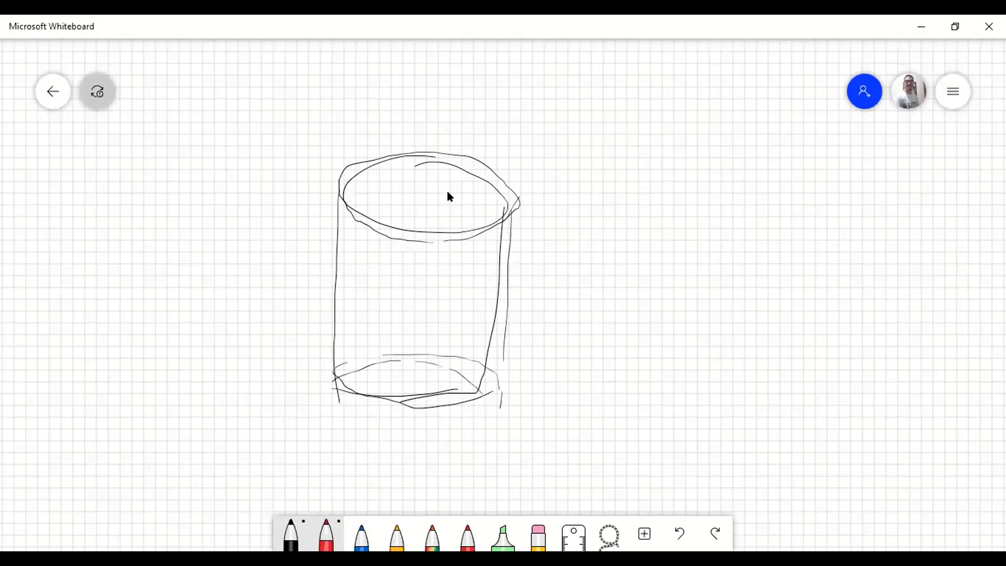
- Draw a tilted red cutting plane through the cylinder and mark its central axis with a dashed red line
{"action": "mouse_move", "coordinate": [265, 156]}
{"action": "left_mouse_down"}
{"action": "mouse_move", "coordinate": [487, 207]}
{"action": "mouse_move", "coordinate": [576, 240]}
{"action": "left_mouse_up"}
{"action": "left_click_drag", "start_coordinate": [564, 240], "coordinate": [511, 448]}
{"action": "mouse_move", "coordinate": [268, 164]}
{"action": "left_mouse_down"}
{"action": "mouse_move", "coordinate": [241, 400]}
{"action": "mouse_move", "coordinate": [397, 467]}
{"action": "mouse_move", "coordinate": [512, 445]}
{"action": "left_mouse_up"}
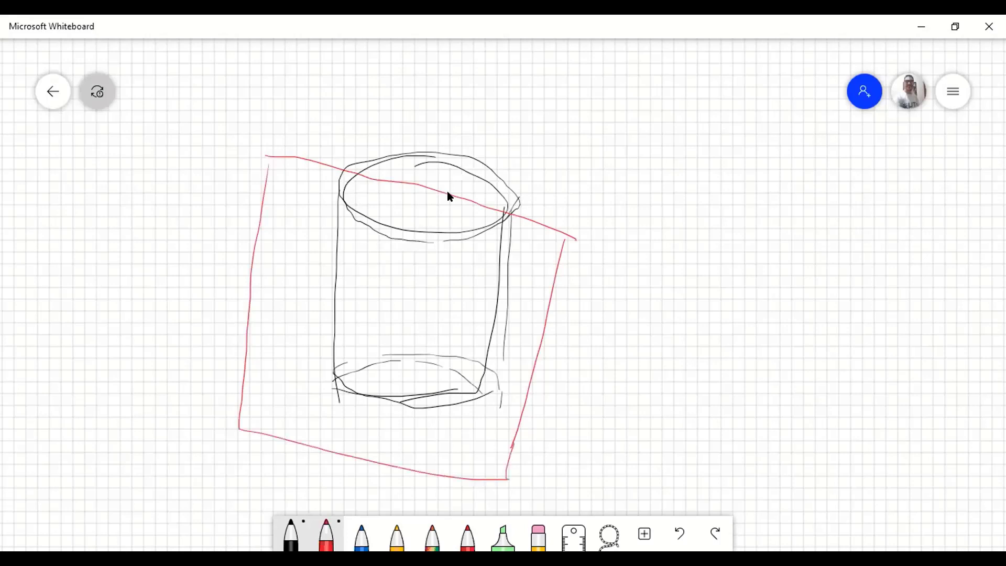
{"action": "left_click_drag", "start_coordinate": [451, 126], "coordinate": [393, 370]}
- Draw the coil's cross-section beside the cylinder as two narrow upright red rectangles joined by dashed lines at both ends
{"action": "mouse_move", "coordinate": [664, 204]}
{"action": "left_mouse_down"}
{"action": "mouse_move", "coordinate": [692, 204]}
{"action": "mouse_move", "coordinate": [651, 420]}
{"action": "mouse_move", "coordinate": [691, 421]}
{"action": "mouse_move", "coordinate": [694, 205]}
{"action": "mouse_move", "coordinate": [804, 206]}
{"action": "mouse_move", "coordinate": [805, 430]}
{"action": "mouse_move", "coordinate": [845, 416]}
{"action": "mouse_move", "coordinate": [844, 225]}
{"action": "mouse_move", "coordinate": [830, 204]}
{"action": "mouse_move", "coordinate": [808, 201]}
{"action": "left_mouse_up"}
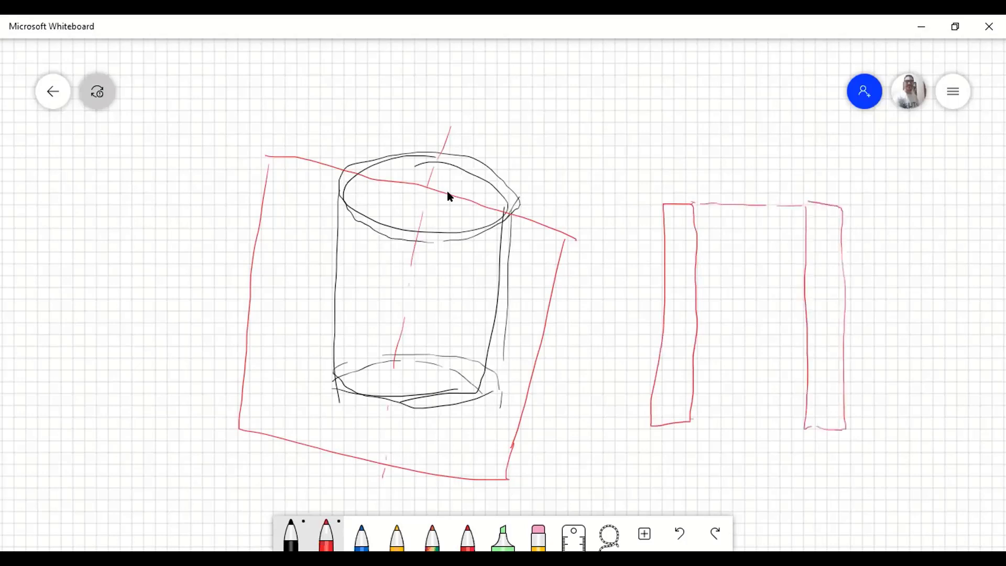
{"action": "left_click_drag", "start_coordinate": [692, 419], "coordinate": [807, 425]}
{"action": "left_click_drag", "start_coordinate": [718, 422], "coordinate": [791, 424]}
- Hatch both rectangles of the cross-section with diagonal red strokes
{"action": "mouse_move", "coordinate": [678, 209]}
{"action": "left_mouse_down"}
{"action": "mouse_move", "coordinate": [663, 223]}
{"action": "mouse_move", "coordinate": [674, 294]}
{"action": "left_mouse_up"}
{"action": "left_click_drag", "start_coordinate": [687, 303], "coordinate": [665, 374]}
{"action": "mouse_move", "coordinate": [685, 374]}
{"action": "left_mouse_down"}
{"action": "mouse_move", "coordinate": [661, 407]}
{"action": "mouse_move", "coordinate": [665, 426]}
{"action": "left_mouse_up"}
{"action": "mouse_move", "coordinate": [831, 212]}
{"action": "left_mouse_down"}
{"action": "mouse_move", "coordinate": [814, 228]}
{"action": "mouse_move", "coordinate": [812, 276]}
{"action": "left_mouse_up"}
{"action": "mouse_move", "coordinate": [836, 272]}
{"action": "left_mouse_down"}
{"action": "mouse_move", "coordinate": [812, 297]}
{"action": "mouse_move", "coordinate": [812, 318]}
{"action": "left_mouse_up"}
{"action": "left_click_drag", "start_coordinate": [839, 306], "coordinate": [810, 359]}
{"action": "left_click_drag", "start_coordinate": [835, 350], "coordinate": [813, 374]}
{"action": "left_click_drag", "start_coordinate": [837, 368], "coordinate": [808, 414]}
{"action": "left_click_drag", "start_coordinate": [835, 407], "coordinate": [825, 425]}
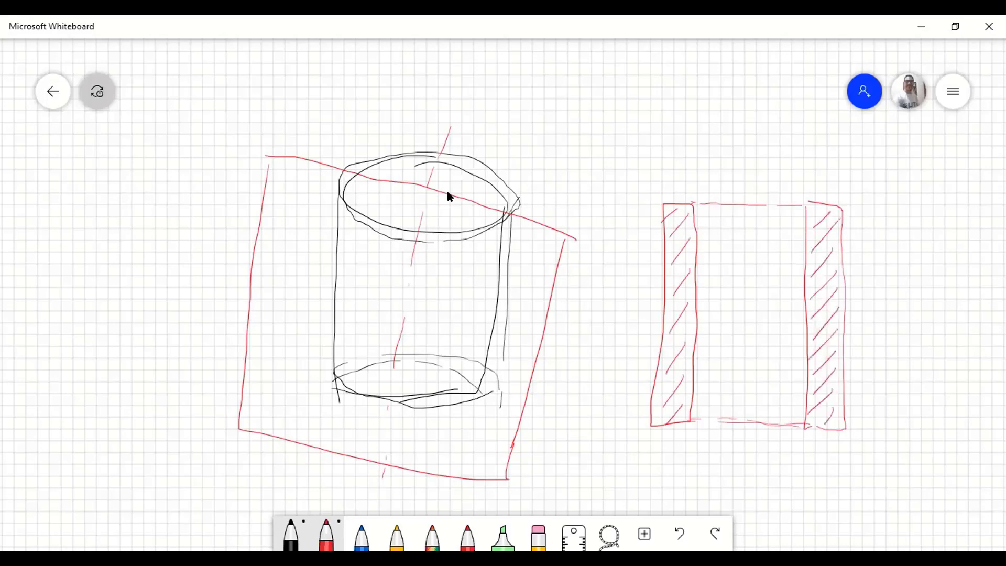
- Draw a dashed vertical red symmetry axis through the middle of the cross-section, extending above and below it
{"action": "left_click_drag", "start_coordinate": [748, 130], "coordinate": [748, 167]}
{"action": "left_click_drag", "start_coordinate": [748, 181], "coordinate": [748, 201]}
{"action": "left_click_drag", "start_coordinate": [749, 222], "coordinate": [750, 242]}
{"action": "left_click_drag", "start_coordinate": [751, 262], "coordinate": [752, 286]}
{"action": "left_click_drag", "start_coordinate": [753, 304], "coordinate": [753, 335]}
{"action": "left_click_drag", "start_coordinate": [754, 346], "coordinate": [745, 440]}
{"action": "left_click_drag", "start_coordinate": [746, 467], "coordinate": [743, 489]}
- Sketch a broken red field line looping around the cross-section's right rectangle and retrace that rectangle's upper edge
{"action": "left_click_drag", "start_coordinate": [769, 260], "coordinate": [770, 362]}
{"action": "left_click_drag", "start_coordinate": [785, 193], "coordinate": [803, 177]}
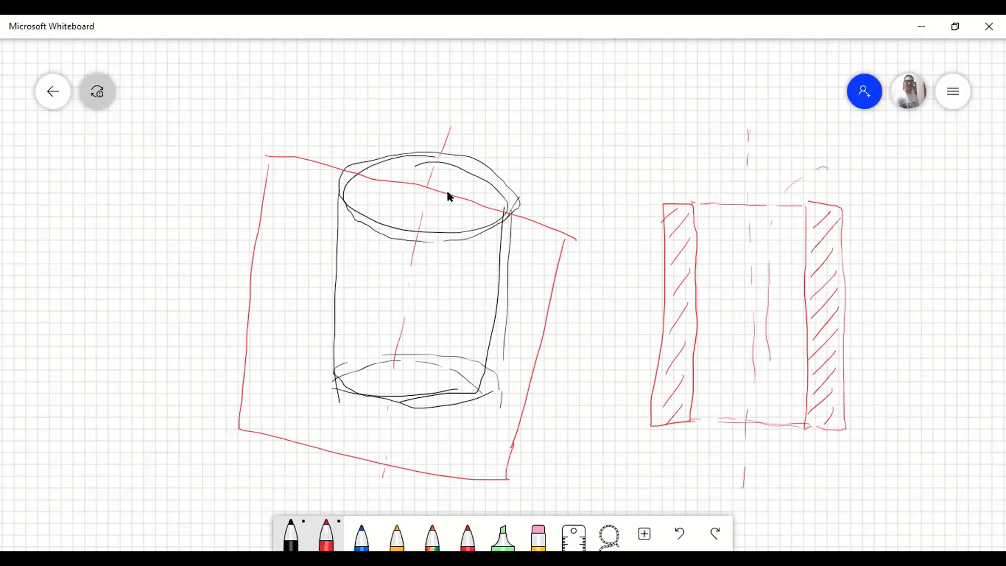
{"action": "left_click_drag", "start_coordinate": [770, 362], "coordinate": [780, 411]}
{"action": "left_click_drag", "start_coordinate": [796, 444], "coordinate": [867, 439]}
{"action": "left_click_drag", "start_coordinate": [891, 324], "coordinate": [885, 350]}
{"action": "left_click_drag", "start_coordinate": [884, 371], "coordinate": [883, 375]}
{"action": "left_click_drag", "start_coordinate": [880, 400], "coordinate": [879, 405]}
{"action": "left_click_drag", "start_coordinate": [815, 169], "coordinate": [886, 251]}
{"action": "mouse_move", "coordinate": [808, 200]}
{"action": "left_mouse_down"}
{"action": "mouse_move", "coordinate": [837, 242]}
{"action": "mouse_move", "coordinate": [807, 425]}
{"action": "mouse_move", "coordinate": [807, 223]}
{"action": "mouse_move", "coordinate": [835, 199]}
{"action": "left_mouse_up"}
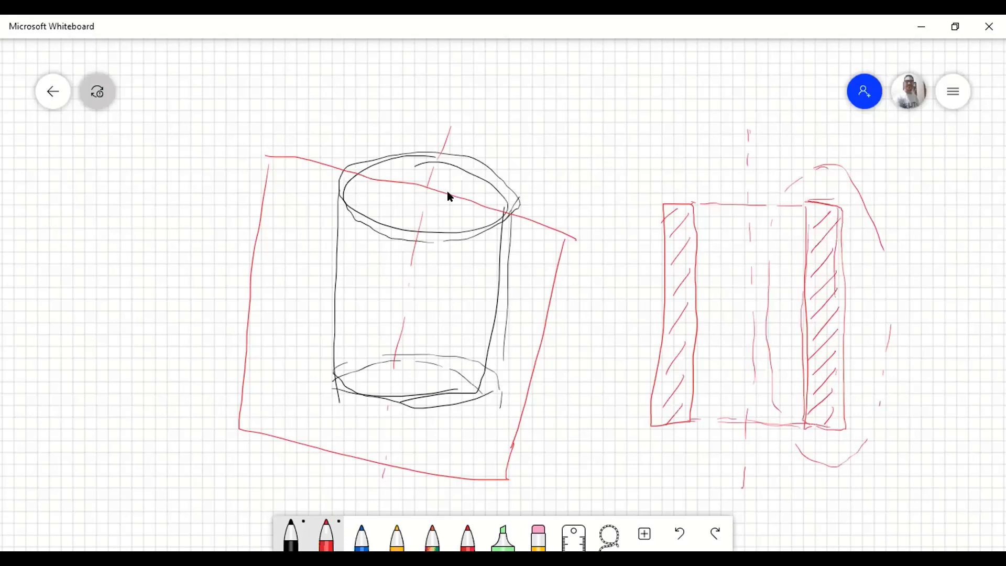
- Draw a red arrow from the cross-section to the cylinder and sketch curved winding turns around the cylinder from top to base
{"action": "left_click_drag", "start_coordinate": [755, 375], "coordinate": [456, 329]}
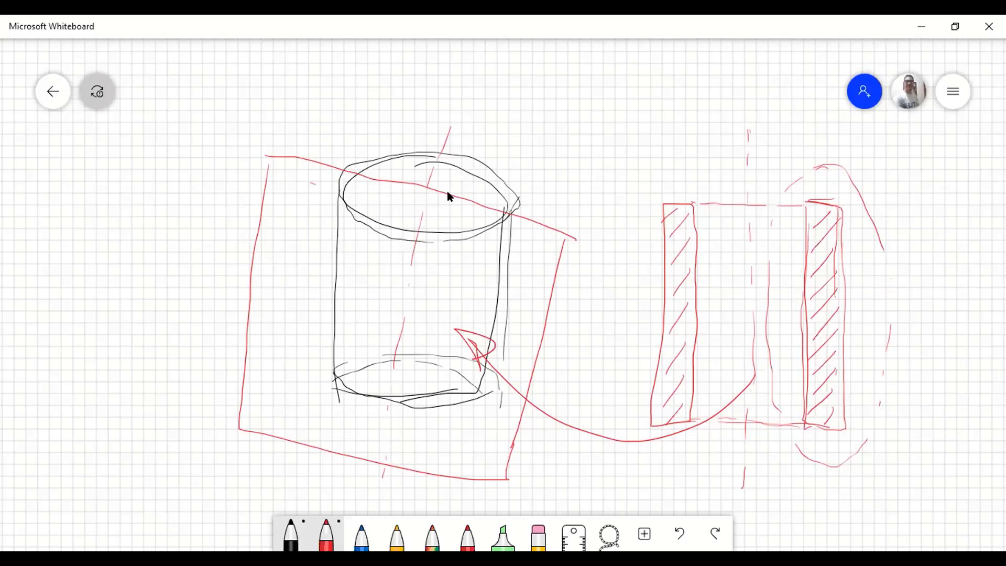
{"action": "mouse_move", "coordinate": [312, 183]}
{"action": "left_mouse_down"}
{"action": "mouse_move", "coordinate": [403, 237]}
{"action": "mouse_move", "coordinate": [498, 233]}
{"action": "mouse_move", "coordinate": [519, 197]}
{"action": "left_mouse_up"}
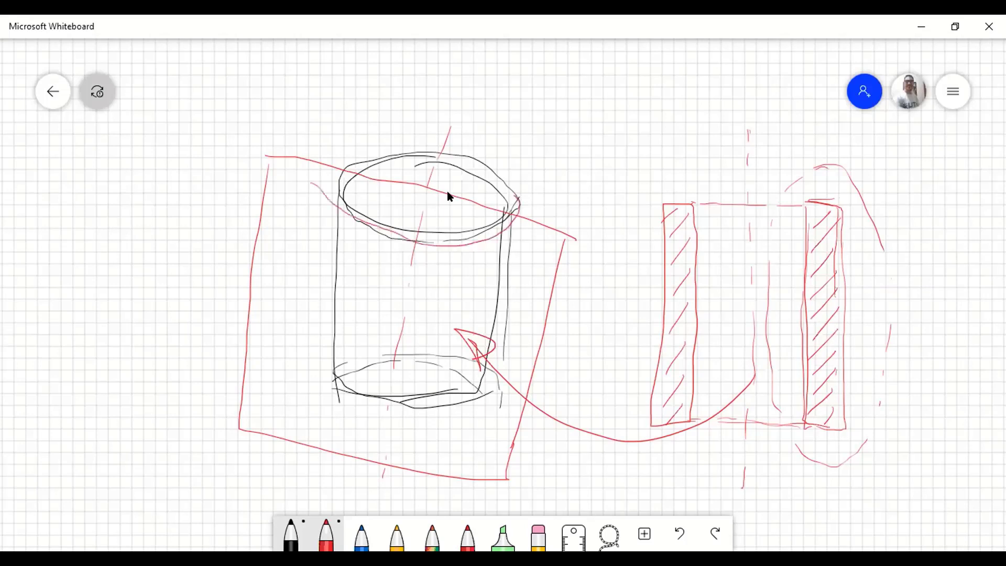
{"action": "mouse_move", "coordinate": [333, 221]}
{"action": "left_mouse_down"}
{"action": "mouse_move", "coordinate": [390, 249]}
{"action": "mouse_move", "coordinate": [487, 260]}
{"action": "mouse_move", "coordinate": [510, 245]}
{"action": "left_mouse_up"}
{"action": "mouse_move", "coordinate": [333, 242]}
{"action": "left_mouse_down"}
{"action": "mouse_move", "coordinate": [451, 289]}
{"action": "mouse_move", "coordinate": [505, 270]}
{"action": "left_mouse_up"}
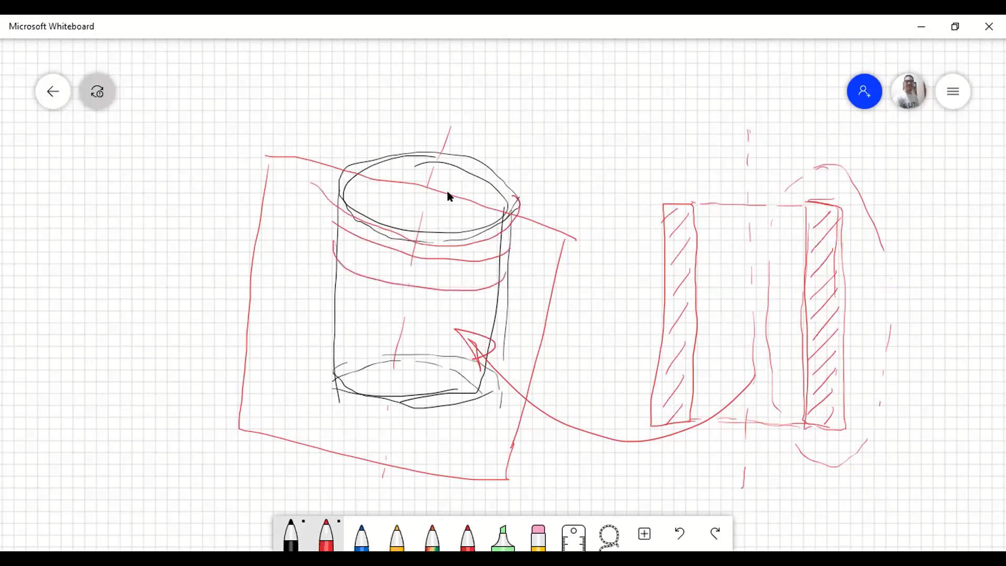
{"action": "mouse_move", "coordinate": [331, 268]}
{"action": "left_mouse_down"}
{"action": "mouse_move", "coordinate": [389, 325]}
{"action": "mouse_move", "coordinate": [475, 329]}
{"action": "mouse_move", "coordinate": [511, 297]}
{"action": "left_mouse_up"}
{"action": "mouse_move", "coordinate": [334, 316]}
{"action": "left_mouse_down"}
{"action": "mouse_move", "coordinate": [324, 338]}
{"action": "mouse_move", "coordinate": [383, 359]}
{"action": "mouse_move", "coordinate": [498, 347]}
{"action": "left_mouse_up"}
{"action": "mouse_move", "coordinate": [333, 353]}
{"action": "left_mouse_down"}
{"action": "mouse_move", "coordinate": [340, 376]}
{"action": "mouse_move", "coordinate": [475, 387]}
{"action": "mouse_move", "coordinate": [497, 371]}
{"action": "left_mouse_up"}
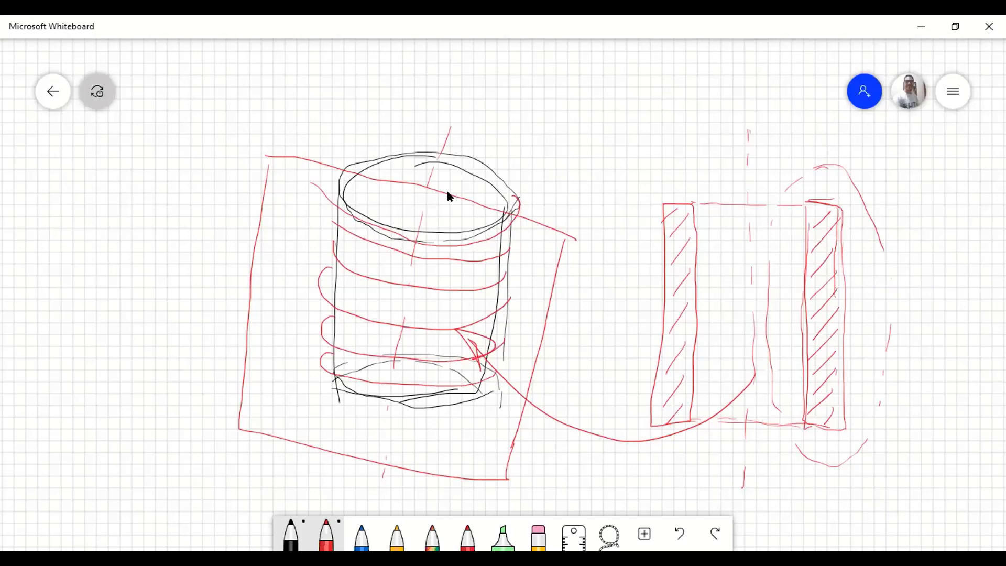
- Write the red label "N.I." beside the winding turns of the cylinder
{"action": "left_click_drag", "start_coordinate": [244, 277], "coordinate": [265, 263]}
{"action": "left_click_drag", "start_coordinate": [271, 264], "coordinate": [287, 264]}
{"action": "left_click_drag", "start_coordinate": [279, 265], "coordinate": [288, 278]}
{"action": "left_click", "coordinate": [269, 276]}
{"action": "left_click", "coordinate": [304, 277]}
- Retrace the cross-section's right rectangle in red and fill it with a column of small circles for the conductors
{"action": "left_click_drag", "start_coordinate": [806, 204], "coordinate": [804, 426]}
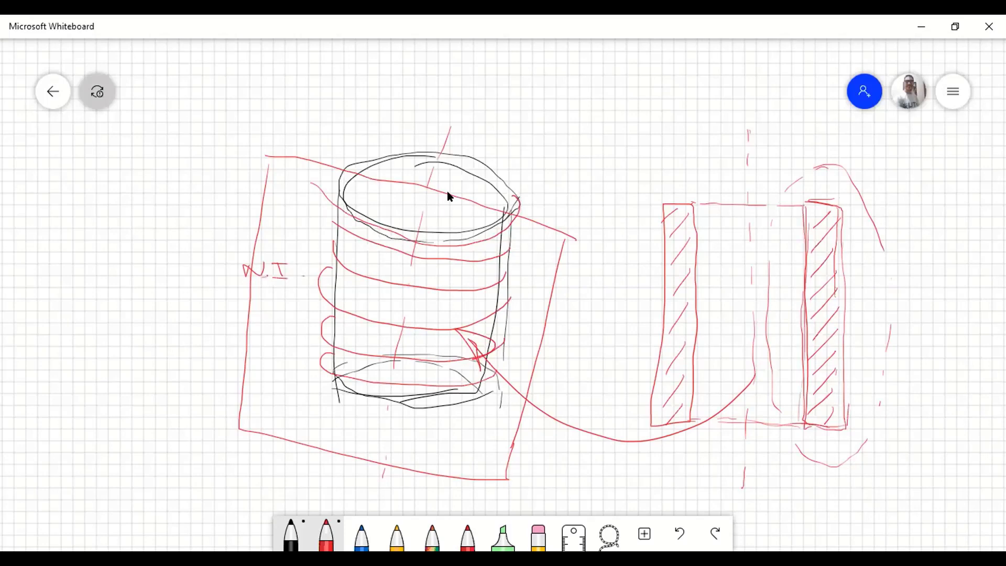
{"action": "left_click_drag", "start_coordinate": [806, 200], "coordinate": [851, 407]}
{"action": "left_click_drag", "start_coordinate": [814, 203], "coordinate": [849, 271]}
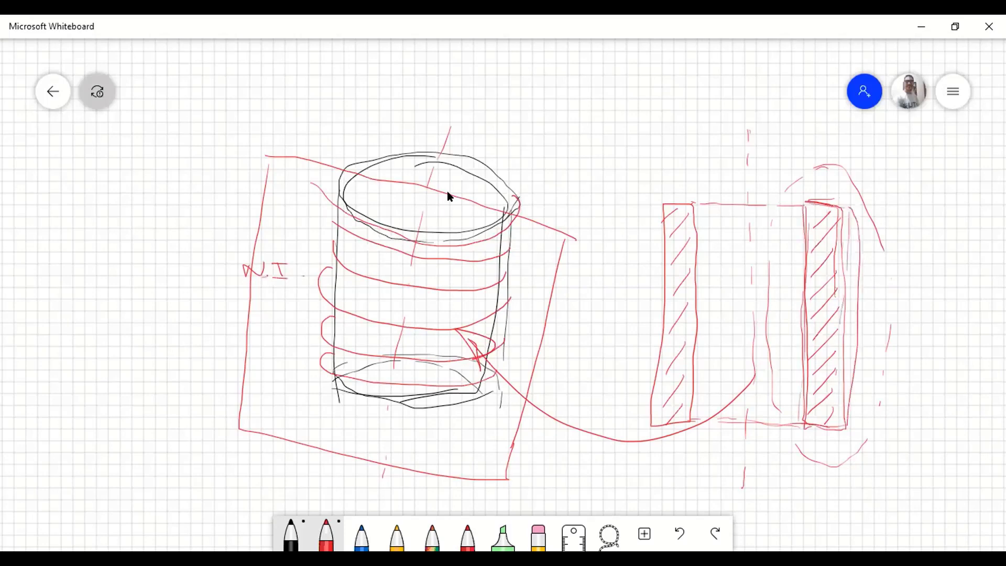
{"action": "left_click_drag", "start_coordinate": [846, 321], "coordinate": [799, 419]}
{"action": "left_click_drag", "start_coordinate": [821, 207], "coordinate": [821, 417]}
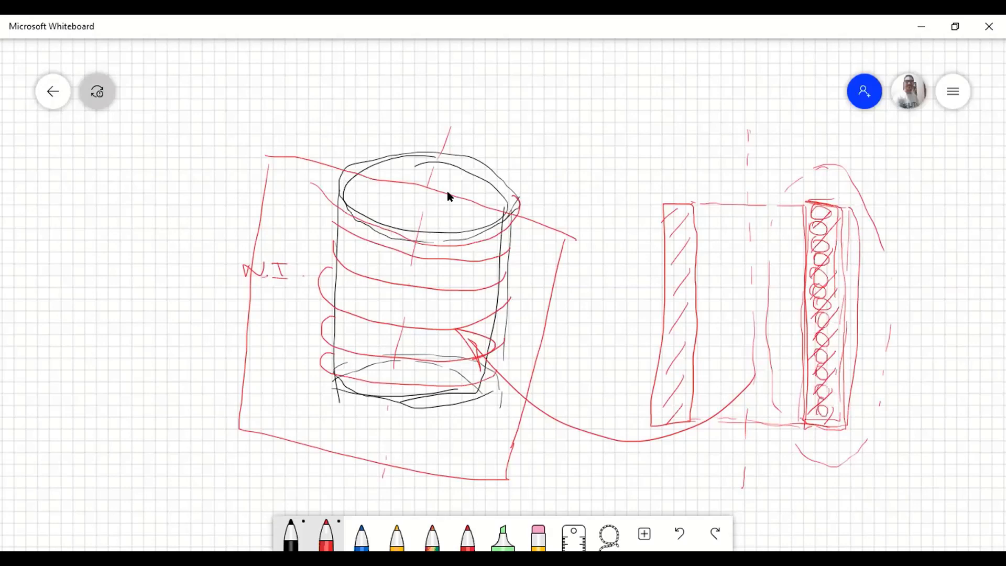
- Draw a leader from the uppermost conductor circle and label it "I = 1A SERIE" in red
{"action": "left_click_drag", "start_coordinate": [821, 212], "coordinate": [863, 189]}
{"action": "mouse_move", "coordinate": [883, 180]}
{"action": "left_mouse_down"}
{"action": "mouse_move", "coordinate": [885, 192]}
{"action": "mouse_move", "coordinate": [890, 179]}
{"action": "left_mouse_up"}
{"action": "left_click_drag", "start_coordinate": [874, 192], "coordinate": [923, 192]}
{"action": "mouse_move", "coordinate": [928, 192]}
{"action": "left_mouse_down"}
{"action": "mouse_move", "coordinate": [939, 191]}
{"action": "mouse_move", "coordinate": [891, 213]}
{"action": "left_mouse_up"}
{"action": "left_click_drag", "start_coordinate": [908, 205], "coordinate": [932, 215]}
{"action": "left_click_drag", "start_coordinate": [934, 205], "coordinate": [949, 217]}
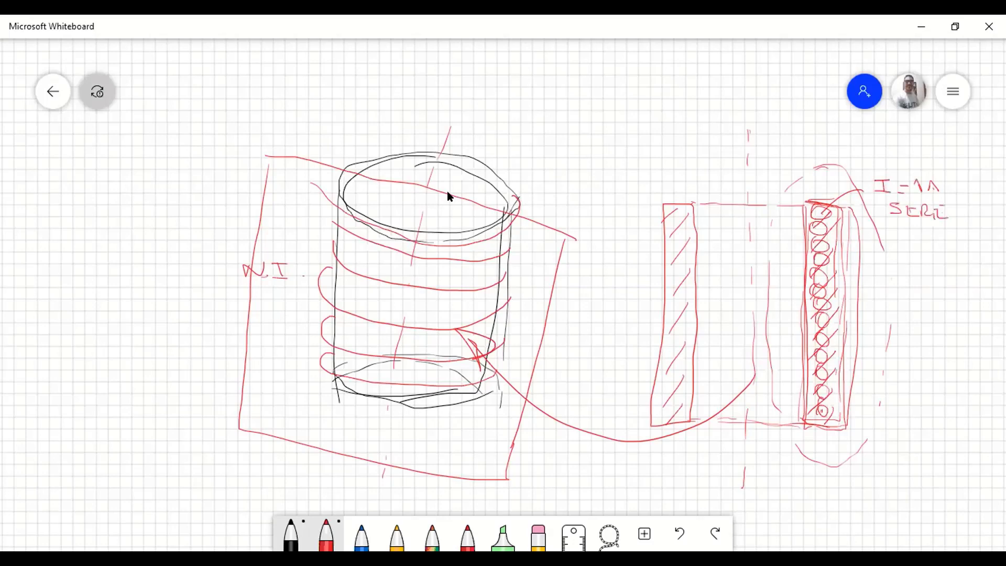
- Mark a conductor circle midway down the column and label it "COOPER" with a red leader
{"action": "mouse_move", "coordinate": [828, 268]}
{"action": "left_mouse_down"}
{"action": "mouse_move", "coordinate": [821, 283]}
{"action": "mouse_move", "coordinate": [837, 272]}
{"action": "left_mouse_up"}
{"action": "left_click_drag", "start_coordinate": [841, 277], "coordinate": [894, 268]}
{"action": "left_click_drag", "start_coordinate": [911, 258], "coordinate": [924, 265]}
{"action": "mouse_move", "coordinate": [933, 252]}
{"action": "left_mouse_down"}
{"action": "mouse_move", "coordinate": [935, 271]}
{"action": "mouse_move", "coordinate": [950, 266]}
{"action": "left_mouse_up"}
{"action": "left_click_drag", "start_coordinate": [953, 253], "coordinate": [967, 267]}
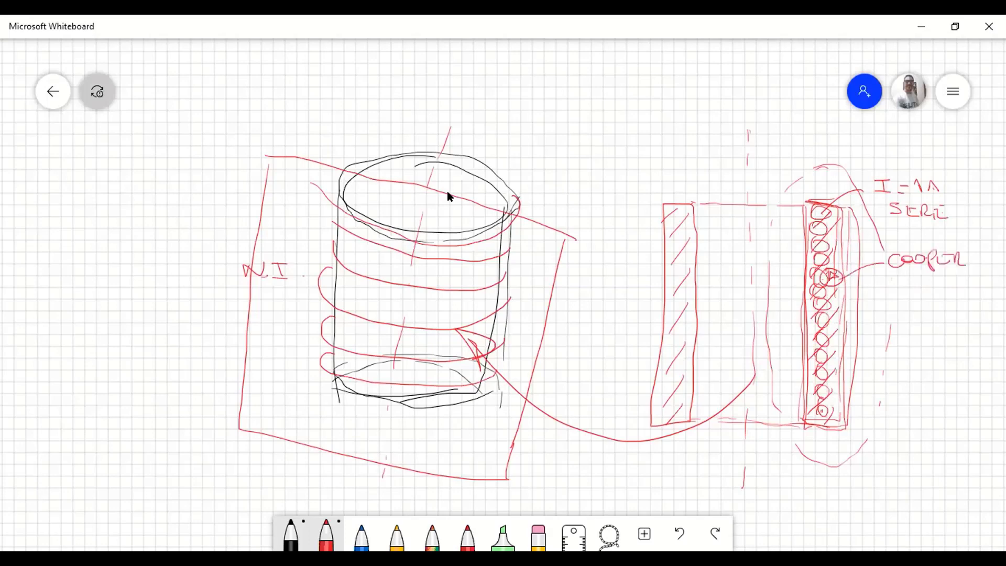
- Write "I", "100V" and "100AV" in red beneath the material label, with a leader from "100AV" to the conductors
{"action": "mouse_move", "coordinate": [889, 284]}
{"action": "left_mouse_down"}
{"action": "mouse_move", "coordinate": [907, 301]}
{"action": "mouse_move", "coordinate": [886, 338]}
{"action": "left_mouse_up"}
{"action": "mouse_move", "coordinate": [915, 326]}
{"action": "left_mouse_down"}
{"action": "mouse_move", "coordinate": [915, 339]}
{"action": "mouse_move", "coordinate": [915, 326]}
{"action": "left_mouse_up"}
{"action": "left_click_drag", "start_coordinate": [925, 324], "coordinate": [946, 325]}
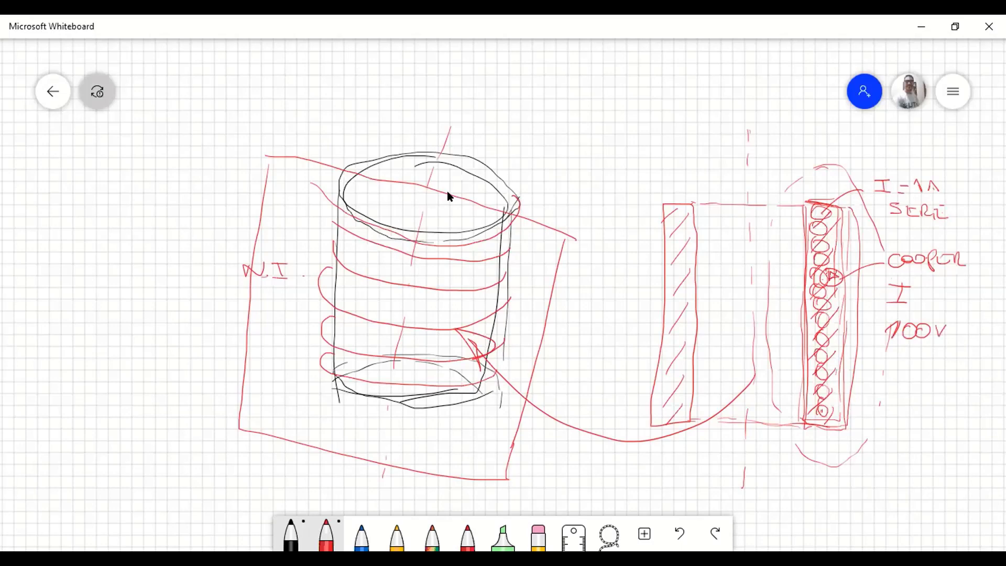
{"action": "left_click_drag", "start_coordinate": [887, 365], "coordinate": [834, 247]}
{"action": "left_click_drag", "start_coordinate": [901, 361], "coordinate": [898, 376]}
{"action": "left_click_drag", "start_coordinate": [906, 366], "coordinate": [921, 364]}
{"action": "left_click_drag", "start_coordinate": [932, 359], "coordinate": [945, 376]}
{"action": "left_click_drag", "start_coordinate": [946, 360], "coordinate": [960, 359]}
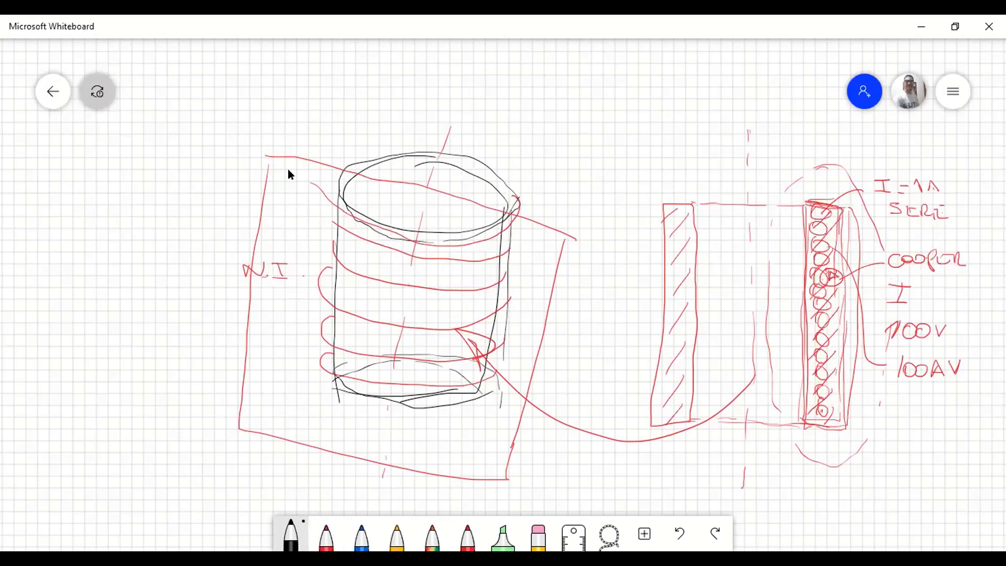
- Outline the conductor-filled rectangle of the cross-section in black ink and hatch it with diagonal strokes
{"action": "left_click_drag", "start_coordinate": [807, 204], "coordinate": [838, 404]}
{"action": "left_click_drag", "start_coordinate": [806, 241], "coordinate": [839, 422]}
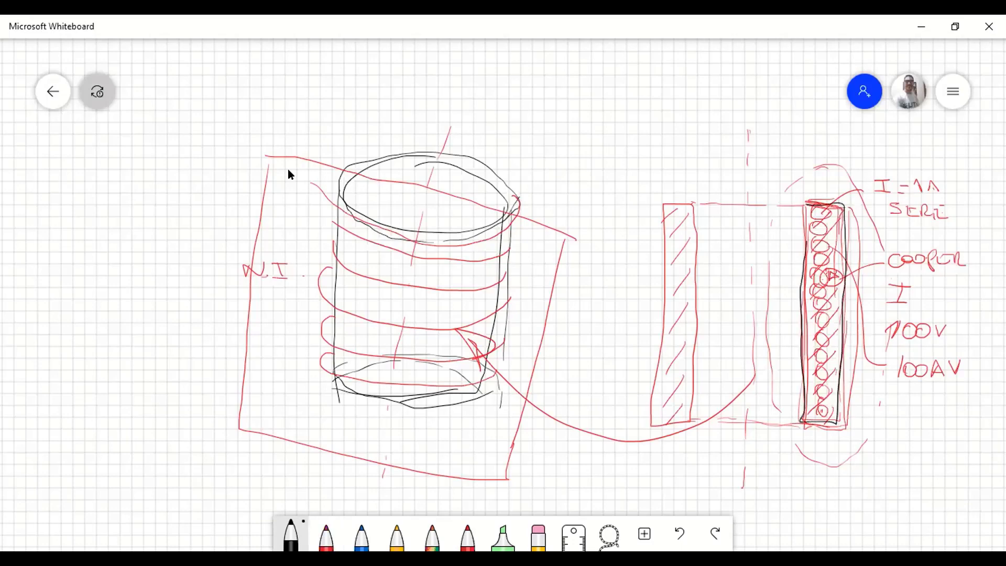
{"action": "mouse_move", "coordinate": [807, 207]}
{"action": "left_mouse_down"}
{"action": "mouse_move", "coordinate": [840, 246]}
{"action": "mouse_move", "coordinate": [808, 301]}
{"action": "mouse_move", "coordinate": [808, 346]}
{"action": "left_mouse_up"}
{"action": "mouse_move", "coordinate": [840, 328]}
{"action": "left_mouse_down"}
{"action": "mouse_move", "coordinate": [811, 359]}
{"action": "mouse_move", "coordinate": [807, 395]}
{"action": "left_mouse_up"}
- Write the black equation 100AV / Seccion = |J eq| below the red labels, with a vector arrow over J
{"action": "mouse_move", "coordinate": [831, 384]}
{"action": "left_mouse_down"}
{"action": "mouse_move", "coordinate": [816, 404]}
{"action": "mouse_move", "coordinate": [863, 427]}
{"action": "left_mouse_up"}
{"action": "left_click_drag", "start_coordinate": [874, 414], "coordinate": [876, 416]}
{"action": "left_click_drag", "start_coordinate": [881, 415], "coordinate": [901, 425]}
{"action": "left_click_drag", "start_coordinate": [906, 408], "coordinate": [917, 405]}
{"action": "left_click_drag", "start_coordinate": [861, 443], "coordinate": [917, 442]}
{"action": "mouse_move", "coordinate": [865, 455]}
{"action": "left_mouse_down"}
{"action": "mouse_move", "coordinate": [877, 454]}
{"action": "mouse_move", "coordinate": [870, 470]}
{"action": "left_mouse_up"}
{"action": "left_click_drag", "start_coordinate": [881, 466], "coordinate": [929, 471]}
{"action": "left_click_drag", "start_coordinate": [923, 427], "coordinate": [938, 441]}
{"action": "left_click_drag", "start_coordinate": [968, 435], "coordinate": [976, 459]}
{"action": "mouse_move", "coordinate": [946, 398]}
{"action": "left_mouse_down"}
{"action": "mouse_move", "coordinate": [968, 398]}
{"action": "mouse_move", "coordinate": [936, 452]}
{"action": "left_mouse_up"}
{"action": "left_click_drag", "start_coordinate": [984, 412], "coordinate": [983, 452]}
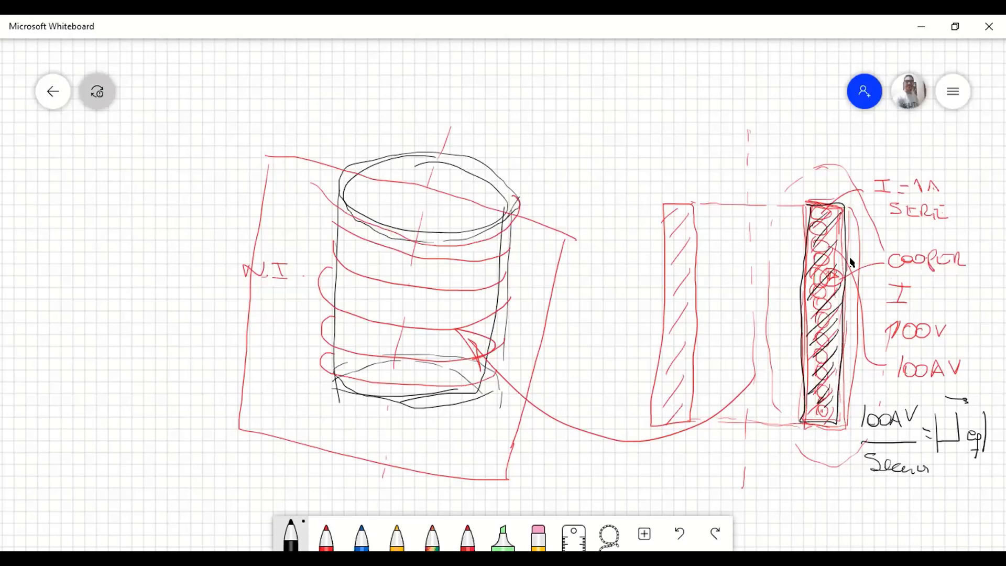
- Sketch a curved tubular conductor with elliptical ends in black ink above the "N.I." label
{"action": "mouse_move", "coordinate": [91, 212]}
{"action": "left_mouse_down"}
{"action": "mouse_move", "coordinate": [134, 237]}
{"action": "mouse_move", "coordinate": [84, 220]}
{"action": "mouse_move", "coordinate": [126, 148]}
{"action": "mouse_move", "coordinate": [241, 90]}
{"action": "left_mouse_up"}
{"action": "left_click_drag", "start_coordinate": [135, 257], "coordinate": [265, 147]}
{"action": "mouse_move", "coordinate": [242, 90]}
{"action": "left_mouse_down"}
{"action": "mouse_move", "coordinate": [249, 126]}
{"action": "mouse_move", "coordinate": [265, 138]}
{"action": "left_mouse_up"}
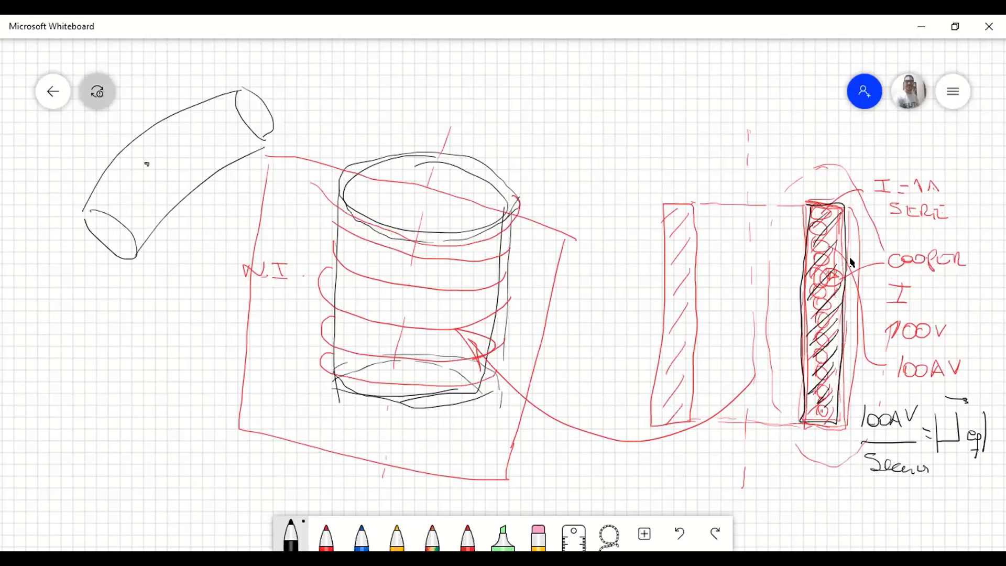
- Draw parallel current-density arrows along the tube, label them J with a vector arrow, and mark a cross-section through it
{"action": "mouse_move", "coordinate": [147, 163]}
{"action": "left_mouse_down"}
{"action": "mouse_move", "coordinate": [197, 124]}
{"action": "mouse_move", "coordinate": [163, 134]}
{"action": "mouse_move", "coordinate": [164, 92]}
{"action": "left_mouse_up"}
{"action": "left_click_drag", "start_coordinate": [162, 174], "coordinate": [218, 130]}
{"action": "left_click_drag", "start_coordinate": [133, 153], "coordinate": [183, 117]}
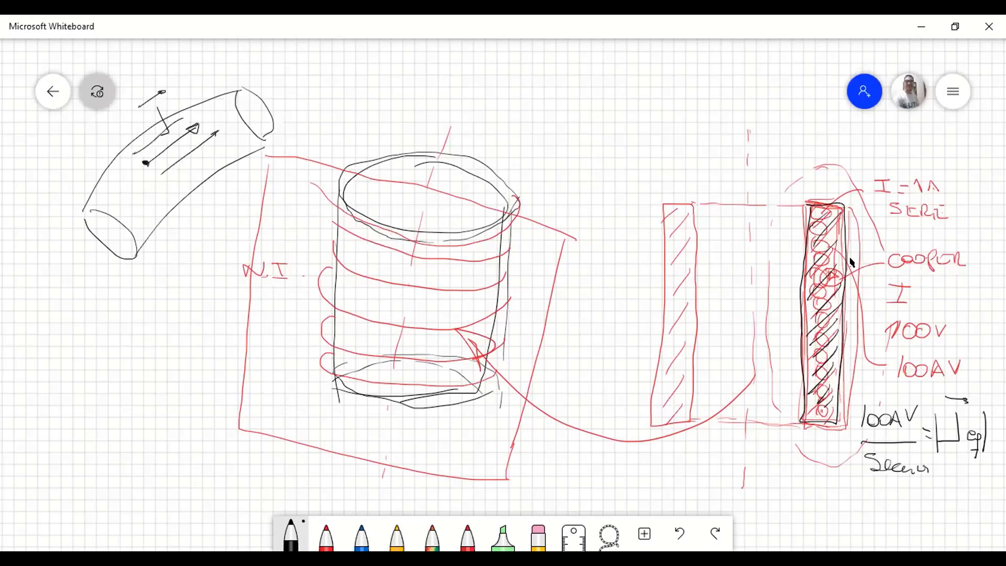
{"action": "left_click_drag", "start_coordinate": [166, 194], "coordinate": [218, 144]}
{"action": "mouse_move", "coordinate": [121, 200]}
{"action": "left_mouse_down"}
{"action": "mouse_move", "coordinate": [151, 168]}
{"action": "mouse_move", "coordinate": [141, 175]}
{"action": "left_mouse_up"}
{"action": "left_click_drag", "start_coordinate": [133, 216], "coordinate": [155, 190]}
{"action": "mouse_move", "coordinate": [142, 225]}
{"action": "left_mouse_down"}
{"action": "mouse_move", "coordinate": [161, 201]}
{"action": "mouse_move", "coordinate": [126, 169]}
{"action": "mouse_move", "coordinate": [127, 153]}
{"action": "mouse_move", "coordinate": [175, 192]}
{"action": "left_mouse_up"}
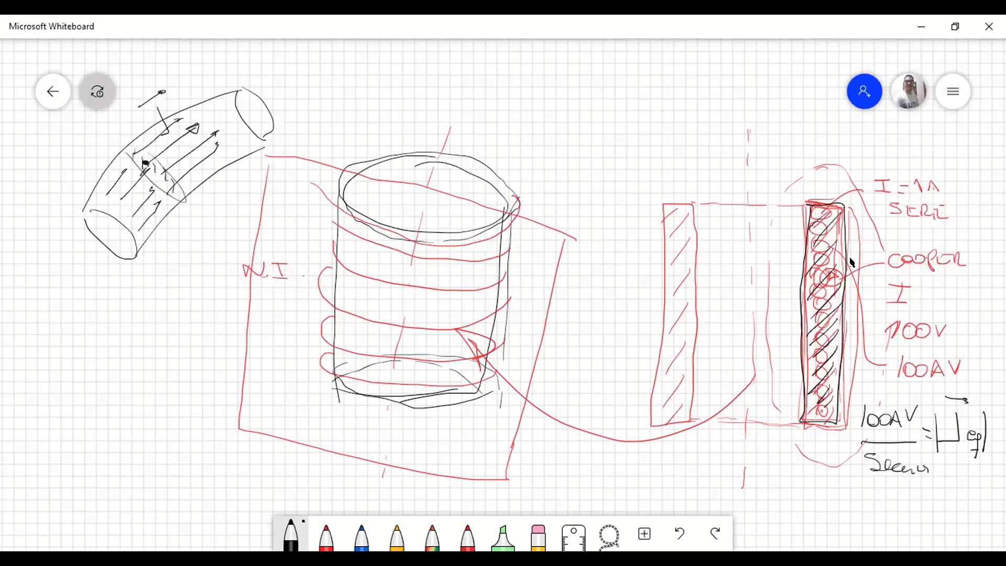
- Write the equation I = ∫ J ds beneath the tube, with bars over J and ds
{"action": "left_click_drag", "start_coordinate": [172, 230], "coordinate": [150, 302]}
{"action": "mouse_move", "coordinate": [186, 254]}
{"action": "left_mouse_down"}
{"action": "mouse_move", "coordinate": [172, 279]}
{"action": "mouse_move", "coordinate": [209, 267]}
{"action": "mouse_move", "coordinate": [202, 273]}
{"action": "left_mouse_up"}
{"action": "mouse_move", "coordinate": [221, 262]}
{"action": "left_mouse_down"}
{"action": "mouse_move", "coordinate": [212, 274]}
{"action": "mouse_move", "coordinate": [189, 246]}
{"action": "left_mouse_up"}
{"action": "left_click_drag", "start_coordinate": [205, 246], "coordinate": [216, 246]}
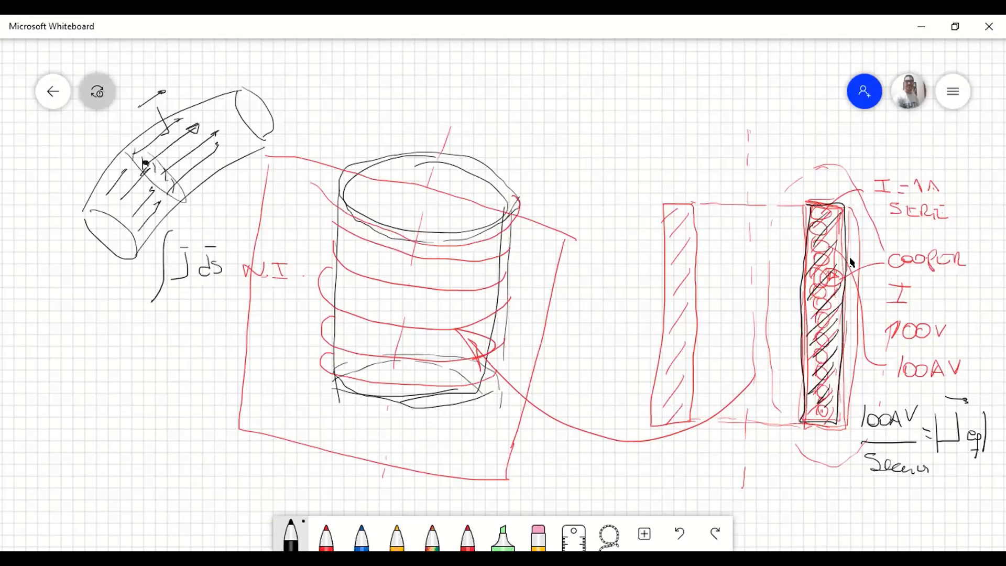
{"action": "left_click_drag", "start_coordinate": [138, 265], "coordinate": [151, 264]}
{"action": "left_click_drag", "start_coordinate": [138, 268], "coordinate": [151, 268]}
{"action": "left_click_drag", "start_coordinate": [96, 263], "coordinate": [118, 263]}
{"action": "left_click_drag", "start_coordinate": [108, 264], "coordinate": [108, 282]}
{"action": "left_click_drag", "start_coordinate": [96, 282], "coordinate": [119, 282]}
- Hatch the tube's elliptical cross-section and thicken its outline in black ink
{"action": "left_click_drag", "start_coordinate": [149, 160], "coordinate": [155, 179]}
{"action": "left_click_drag", "start_coordinate": [158, 168], "coordinate": [161, 188]}
{"action": "left_click_drag", "start_coordinate": [133, 143], "coordinate": [184, 198]}
{"action": "left_click_drag", "start_coordinate": [163, 174], "coordinate": [165, 191]}
{"action": "left_click_drag", "start_coordinate": [137, 142], "coordinate": [185, 200]}
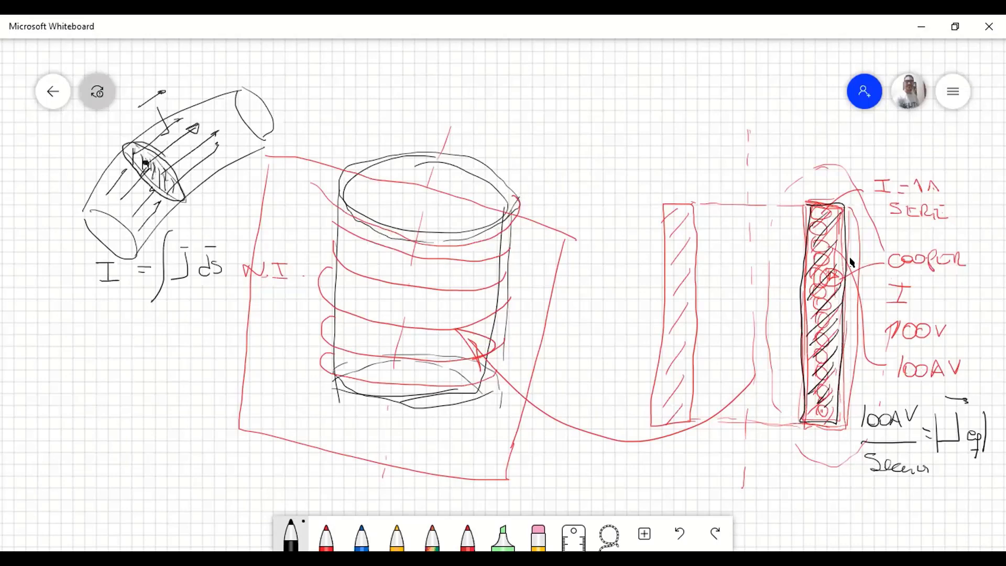
{"action": "left_click_drag", "start_coordinate": [127, 144], "coordinate": [183, 200]}
{"action": "left_click_drag", "start_coordinate": [134, 145], "coordinate": [184, 196]}
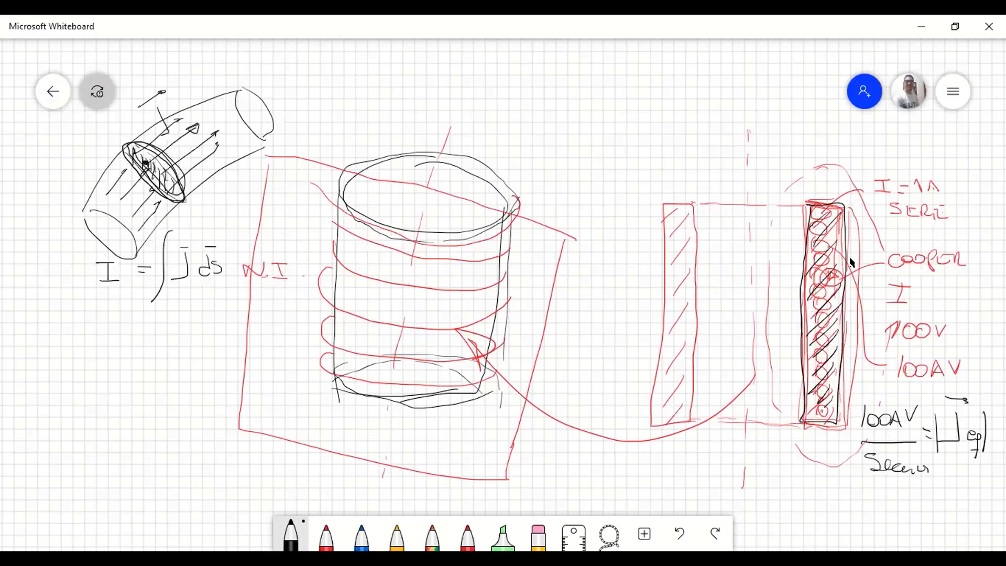
- Write the units A/m² · m² = A beneath the integral, and encircle both ds and the tube's cross-section
{"action": "left_click_drag", "start_coordinate": [200, 248], "coordinate": [214, 295]}
{"action": "left_click_drag", "start_coordinate": [195, 251], "coordinate": [236, 283]}
{"action": "left_click_drag", "start_coordinate": [171, 311], "coordinate": [188, 323]}
{"action": "left_click_drag", "start_coordinate": [170, 342], "coordinate": [192, 335]}
{"action": "left_click_drag", "start_coordinate": [208, 325], "coordinate": [235, 316]}
{"action": "left_click_drag", "start_coordinate": [251, 318], "coordinate": [259, 318]}
{"action": "left_click_drag", "start_coordinate": [252, 323], "coordinate": [259, 322]}
{"action": "mouse_move", "coordinate": [268, 323]}
{"action": "left_mouse_down"}
{"action": "mouse_move", "coordinate": [277, 314]}
{"action": "mouse_move", "coordinate": [281, 324]}
{"action": "left_mouse_up"}
{"action": "left_click_drag", "start_coordinate": [269, 320], "coordinate": [278, 319]}
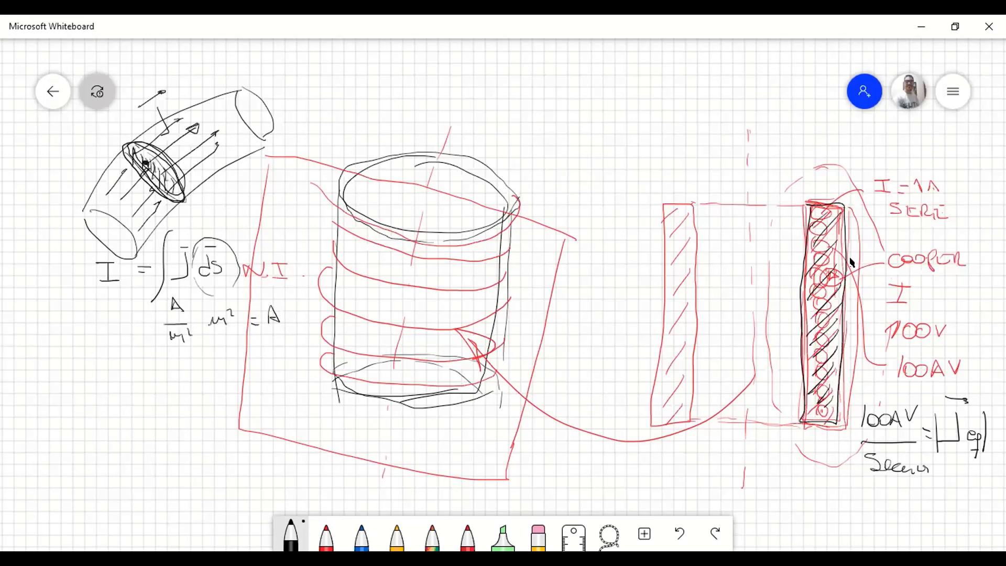
{"action": "mouse_move", "coordinate": [152, 133]}
{"action": "left_mouse_down"}
{"action": "mouse_move", "coordinate": [186, 216]}
{"action": "mouse_move", "coordinate": [200, 160]}
{"action": "left_mouse_up"}
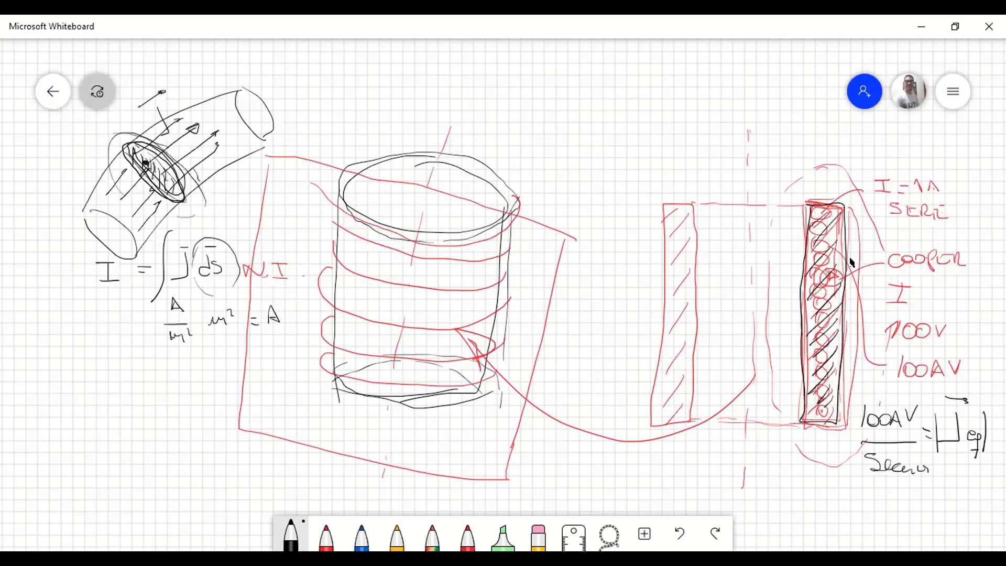
- Sketch a tilted flat sheet in black below the current equation and draw parallel current arrows across its surface
{"action": "left_click_drag", "start_coordinate": [117, 339], "coordinate": [59, 382]}
{"action": "left_click_drag", "start_coordinate": [67, 387], "coordinate": [127, 456]}
{"action": "left_click_drag", "start_coordinate": [116, 341], "coordinate": [190, 424]}
{"action": "left_click_drag", "start_coordinate": [190, 426], "coordinate": [136, 450]}
{"action": "left_click_drag", "start_coordinate": [93, 393], "coordinate": [122, 427]}
{"action": "left_click_drag", "start_coordinate": [86, 395], "coordinate": [98, 389]}
{"action": "left_click_drag", "start_coordinate": [105, 394], "coordinate": [141, 424]}
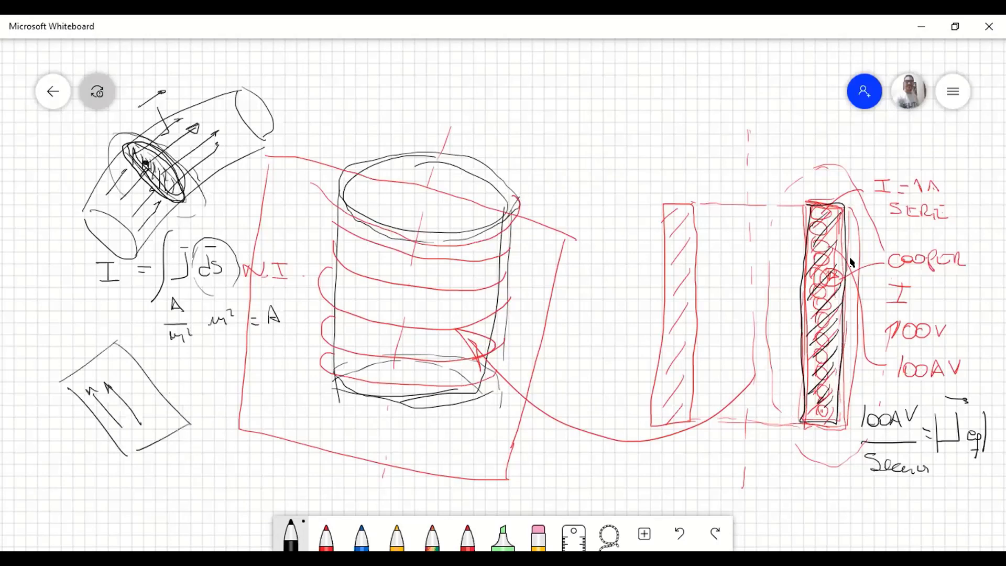
{"action": "left_click_drag", "start_coordinate": [117, 383], "coordinate": [153, 415]}
- Label the sheet's arrows K with a vector arrow, and add a crossing line with the symbol I beside it
{"action": "left_click_drag", "start_coordinate": [107, 345], "coordinate": [123, 341]}
{"action": "left_click_drag", "start_coordinate": [116, 338], "coordinate": [116, 343]}
{"action": "left_click_drag", "start_coordinate": [116, 355], "coordinate": [116, 370]}
{"action": "left_click_drag", "start_coordinate": [127, 355], "coordinate": [127, 369]}
{"action": "left_click_drag", "start_coordinate": [174, 373], "coordinate": [193, 373]}
{"action": "left_click_drag", "start_coordinate": [185, 373], "coordinate": [185, 386]}
{"action": "left_click_drag", "start_coordinate": [175, 387], "coordinate": [195, 387]}
{"action": "left_click_drag", "start_coordinate": [84, 421], "coordinate": [156, 379]}
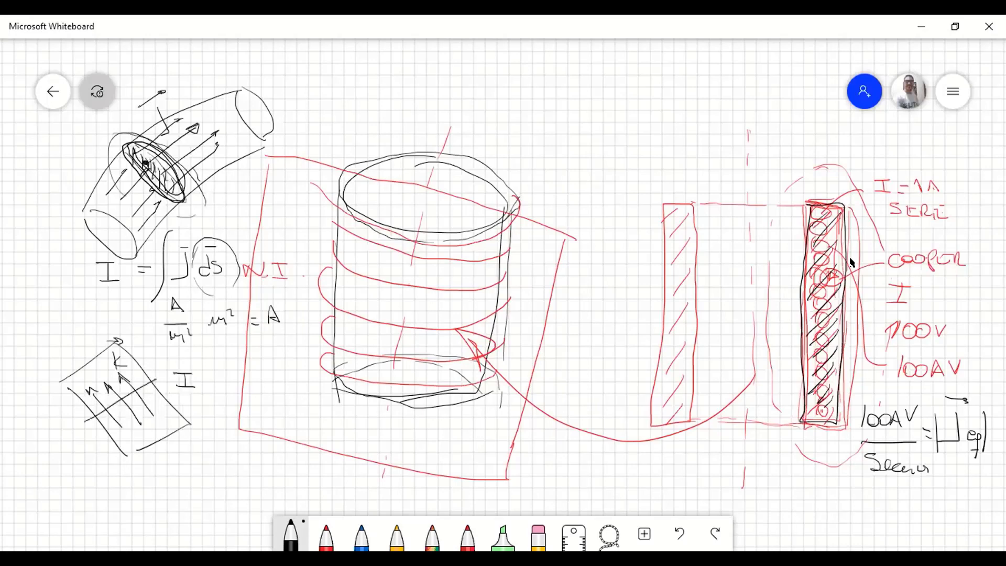
- Write the integral ∫ K dl beside the sheet over the symbol I, with the units A/m beneath it
{"action": "left_click_drag", "start_coordinate": [174, 347], "coordinate": [164, 416]}
{"action": "left_click_drag", "start_coordinate": [225, 374], "coordinate": [238, 385]}
{"action": "left_click_drag", "start_coordinate": [182, 358], "coordinate": [186, 396]}
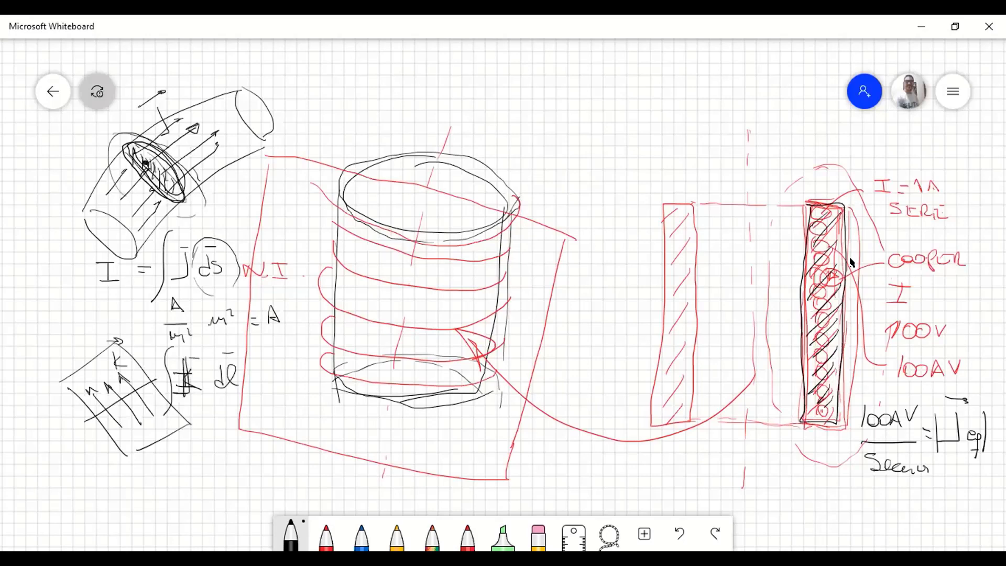
{"action": "left_click_drag", "start_coordinate": [179, 356], "coordinate": [179, 390]}
{"action": "mouse_move", "coordinate": [200, 358]}
{"action": "left_mouse_down"}
{"action": "mouse_move", "coordinate": [208, 388]}
{"action": "mouse_move", "coordinate": [197, 430]}
{"action": "mouse_move", "coordinate": [209, 431]}
{"action": "left_mouse_up"}
{"action": "left_click_drag", "start_coordinate": [195, 424], "coordinate": [207, 422]}
{"action": "left_click_drag", "start_coordinate": [190, 436], "coordinate": [209, 436]}
{"action": "mouse_move", "coordinate": [194, 467]}
{"action": "left_mouse_down"}
{"action": "mouse_move", "coordinate": [206, 454]}
{"action": "mouse_move", "coordinate": [216, 467]}
{"action": "left_mouse_up"}
- Draw a curved line current with an arrowhead leading to the cylinder's base and label it I · dl with a vector arrow
{"action": "left_click", "coordinate": [190, 503]}
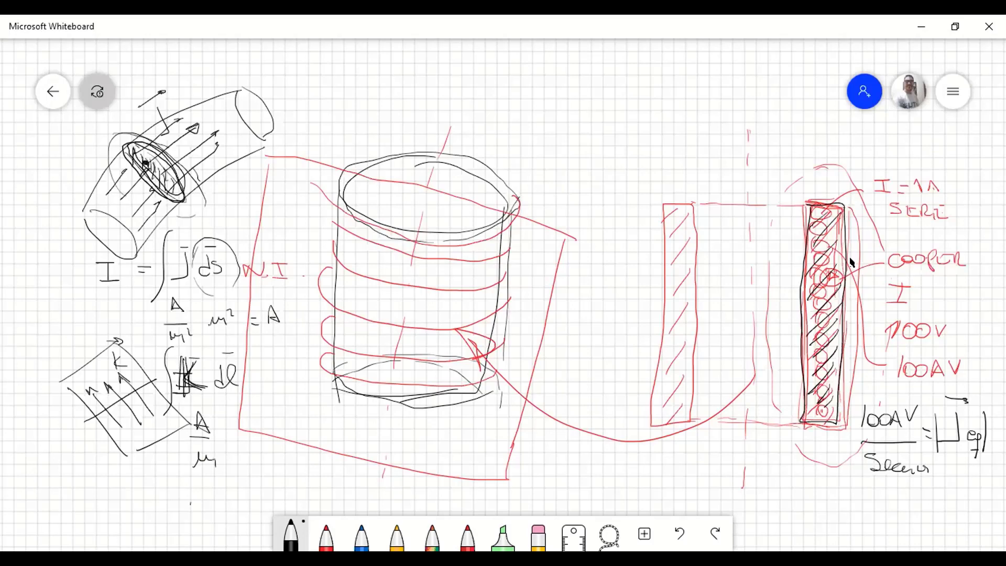
{"action": "left_click_drag", "start_coordinate": [190, 503], "coordinate": [361, 402]}
{"action": "left_click_drag", "start_coordinate": [254, 443], "coordinate": [270, 440]}
{"action": "left_click_drag", "start_coordinate": [269, 452], "coordinate": [280, 465]}
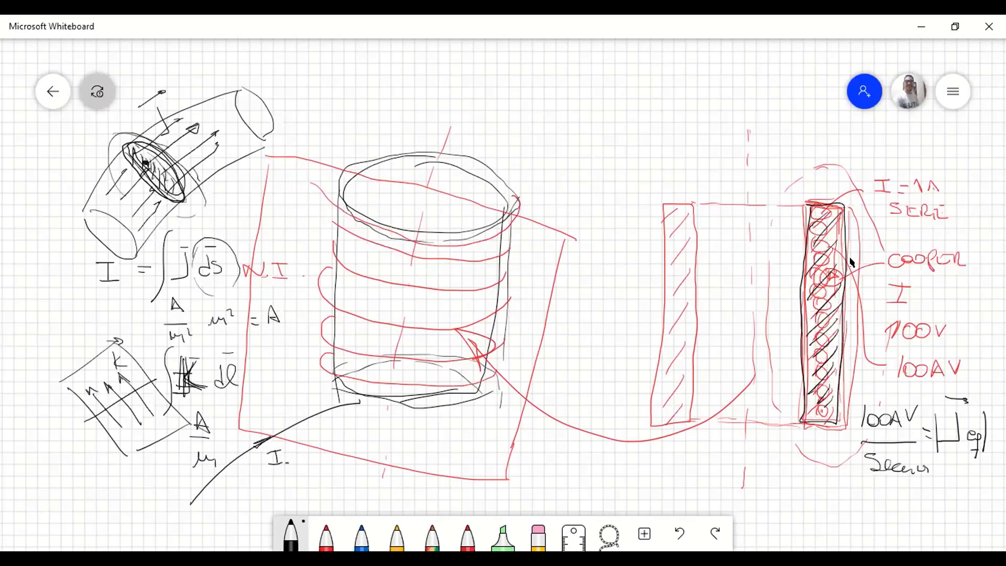
{"action": "left_click_drag", "start_coordinate": [298, 431], "coordinate": [302, 432]}
{"action": "mouse_move", "coordinate": [310, 450]}
{"action": "left_mouse_down"}
{"action": "mouse_move", "coordinate": [323, 449]}
{"action": "mouse_move", "coordinate": [320, 429]}
{"action": "left_mouse_up"}
{"action": "left_click_drag", "start_coordinate": [308, 407], "coordinate": [431, 399]}
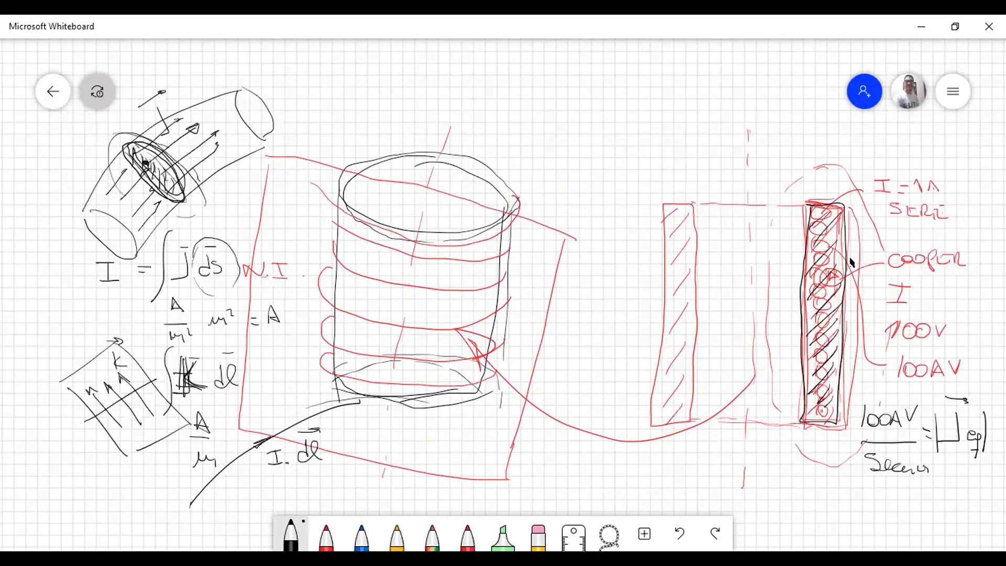
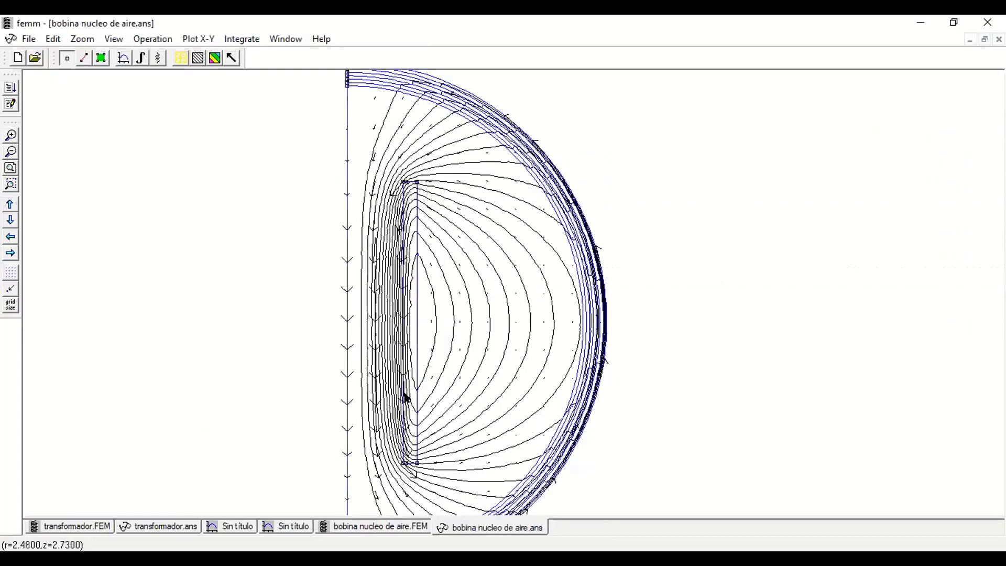
- Highlight the copper coil block in the solution and compare it with the meshed coil model
{"action": "left_click", "coordinate": [101, 58]}
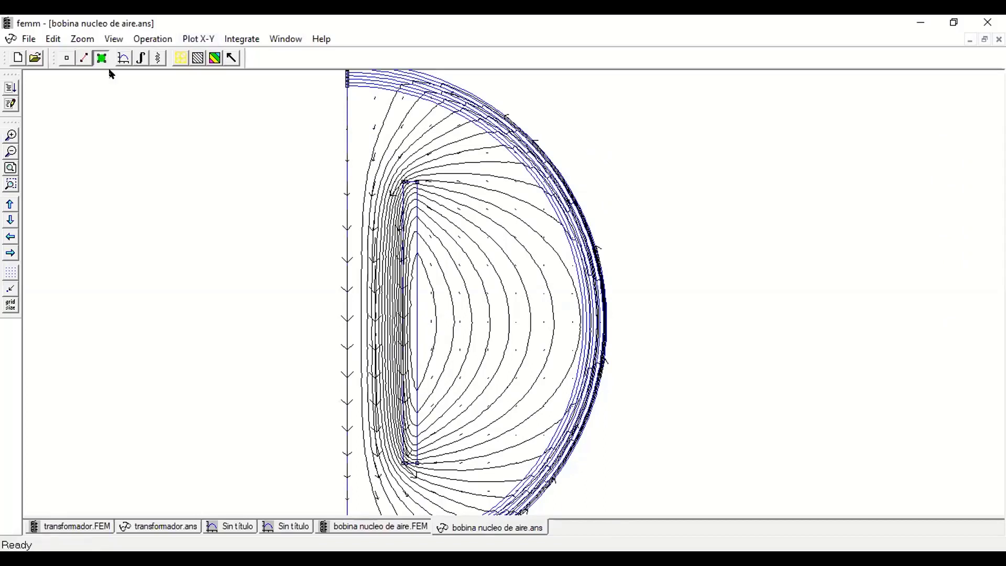
{"action": "left_click", "coordinate": [409, 227]}
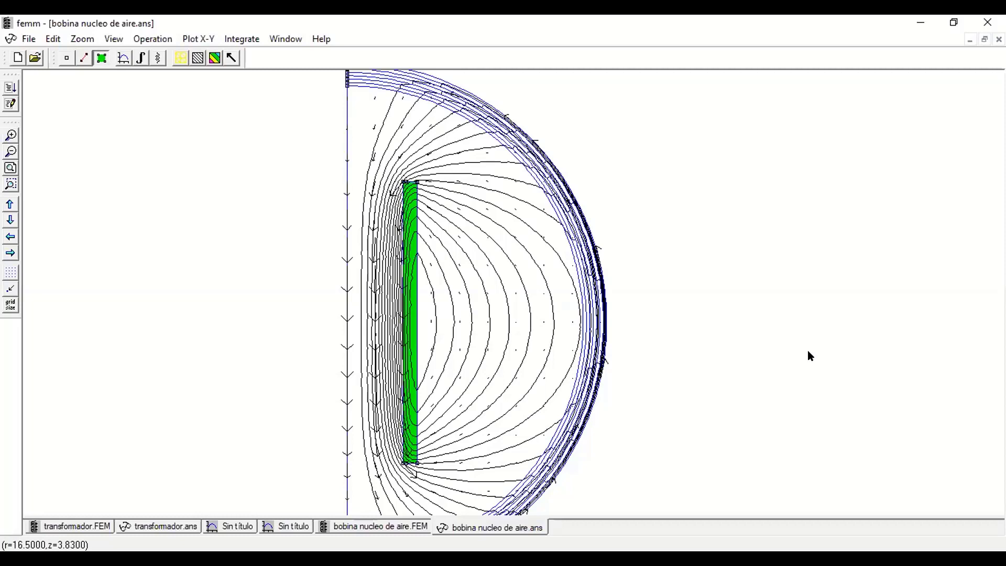
{"action": "left_click", "coordinate": [393, 526]}
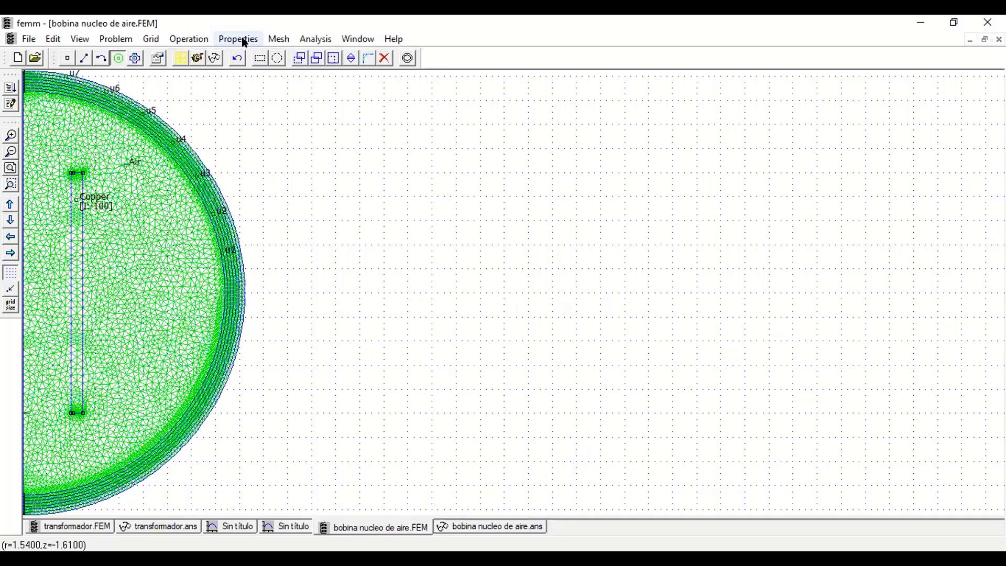
{"action": "left_click", "coordinate": [441, 526]}
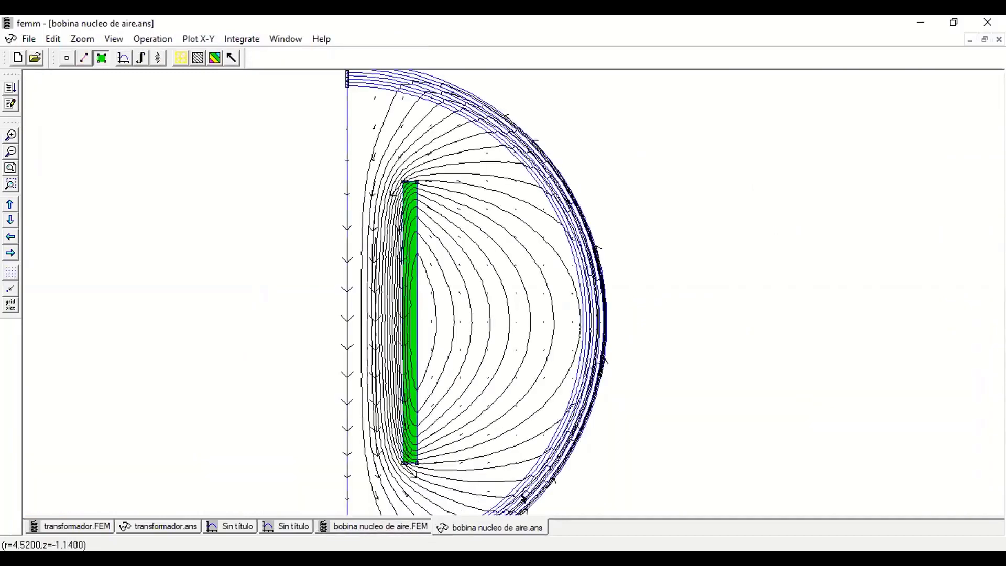
{"action": "left_click", "coordinate": [350, 527]}
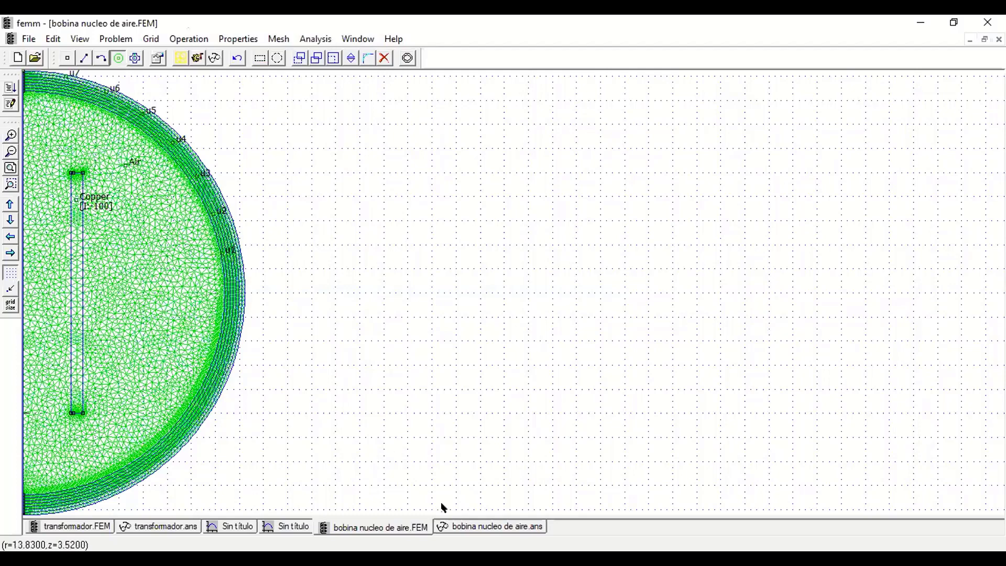
{"action": "left_click", "coordinate": [478, 526]}
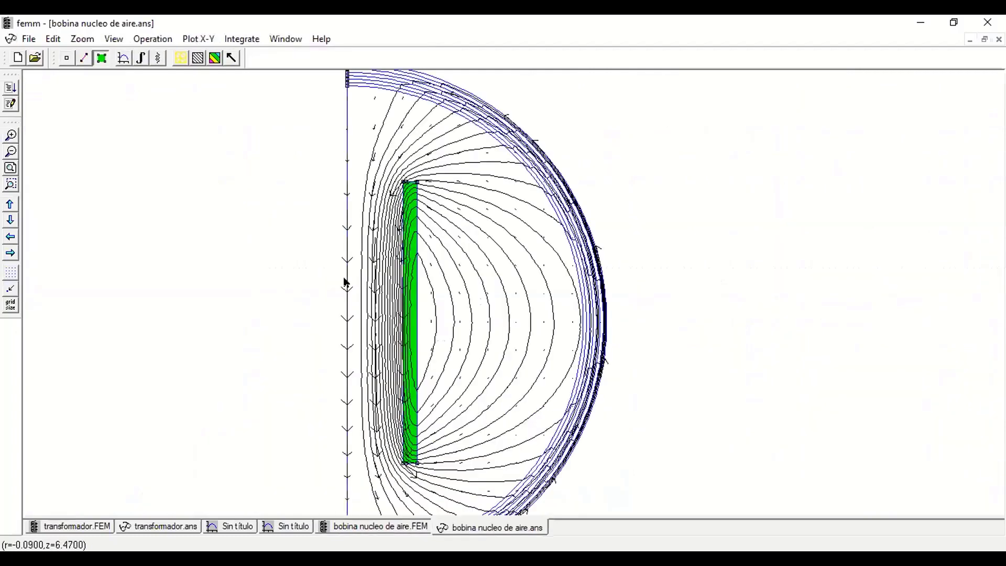
- Draw a closed counterclockwise contour around the coil cross-section, starting between the symmetry axis and the coil's upper end
{"action": "left_click", "coordinate": [85, 58]}
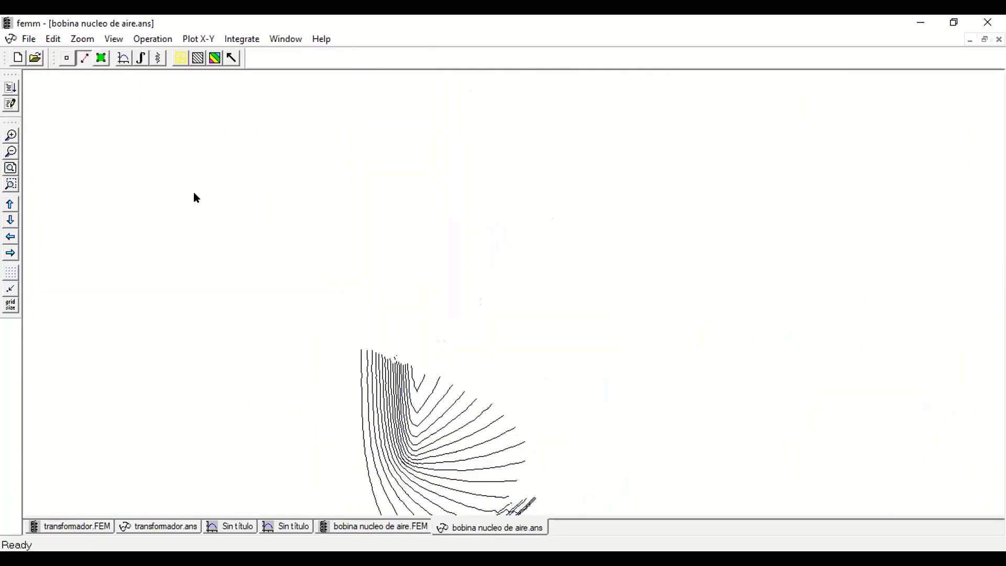
{"action": "left_click", "coordinate": [365, 181]}
{"action": "left_click", "coordinate": [367, 498]}
{"action": "left_click", "coordinate": [486, 478]}
{"action": "left_click", "coordinate": [498, 207]}
{"action": "left_click", "coordinate": [430, 145]}
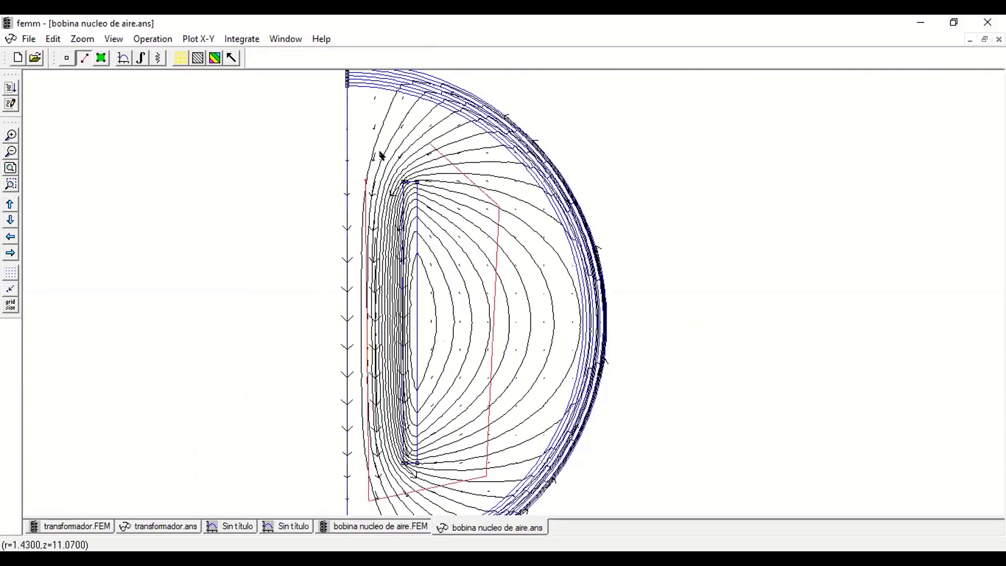
{"action": "left_click", "coordinate": [366, 178]}
- Compute the H.t line integral along the counterclockwise contour and examine the MMF drop
{"action": "left_click", "coordinate": [142, 59]}
{"action": "left_click", "coordinate": [472, 276]}
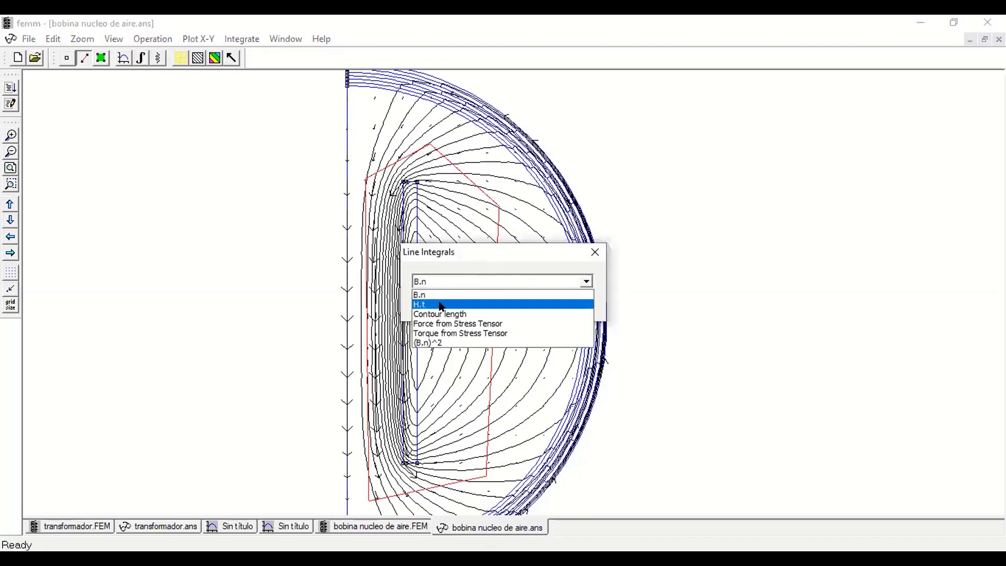
{"action": "left_click", "coordinate": [440, 306]}
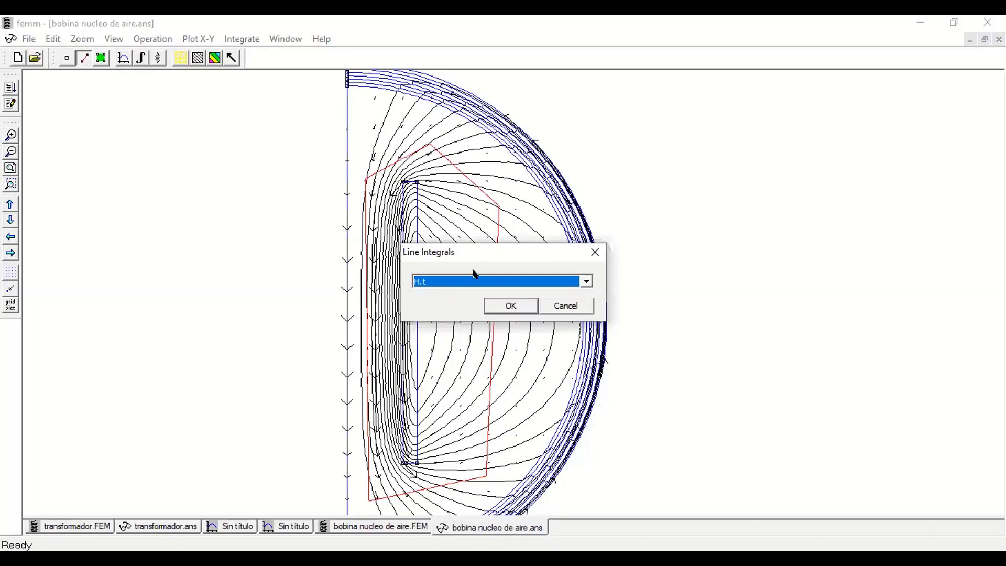
{"action": "left_click", "coordinate": [510, 307]}
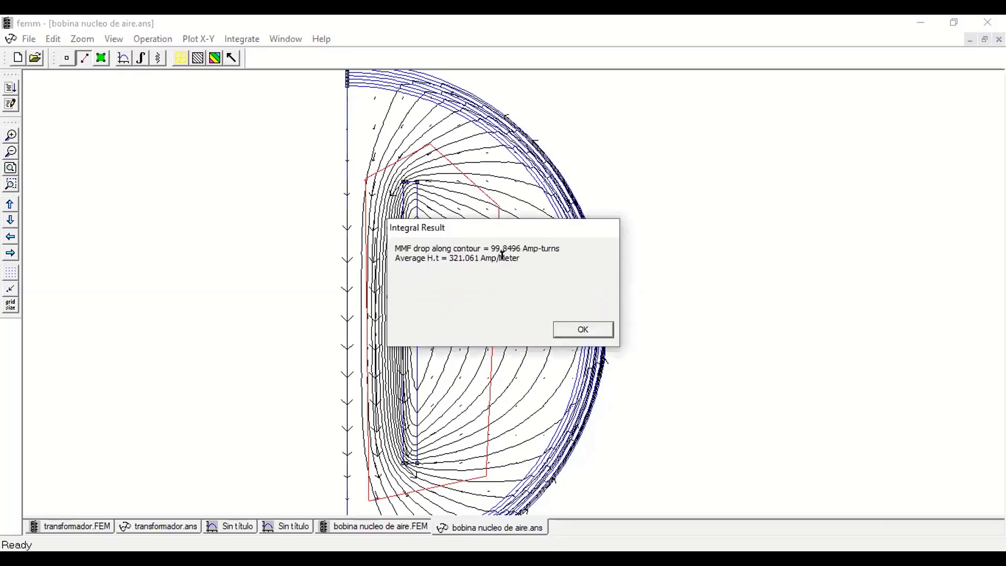
{"action": "left_click_drag", "start_coordinate": [490, 248], "coordinate": [518, 239]}
{"action": "left_click", "coordinate": [574, 330]}
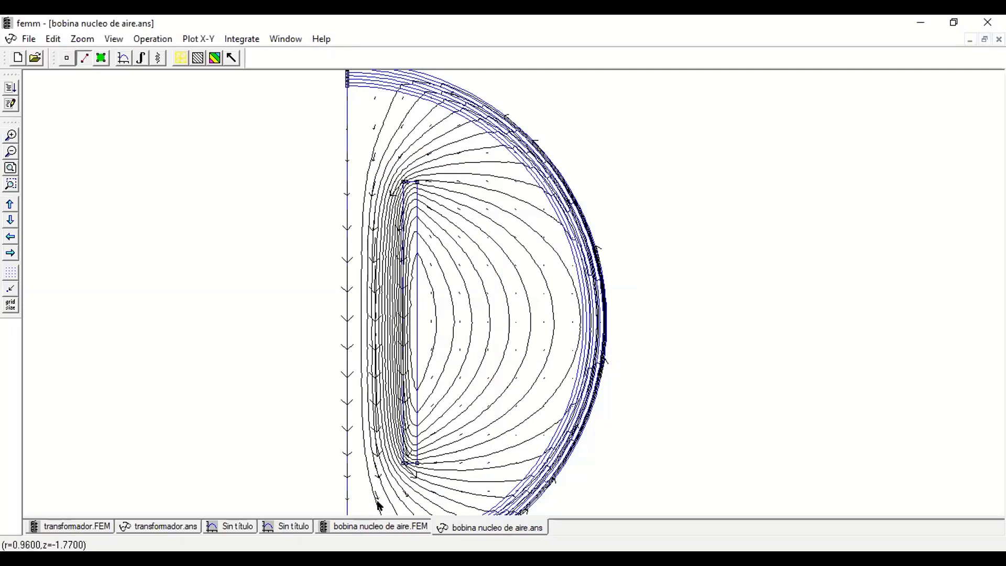
{"action": "left_click", "coordinate": [381, 462]}
{"action": "left_click", "coordinate": [380, 140]}
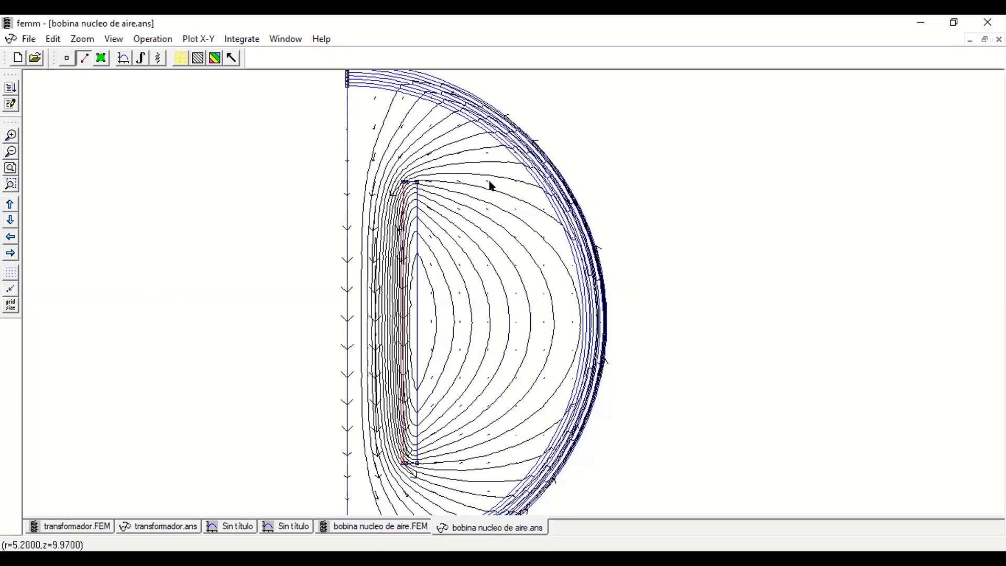
{"action": "left_click", "coordinate": [84, 58]}
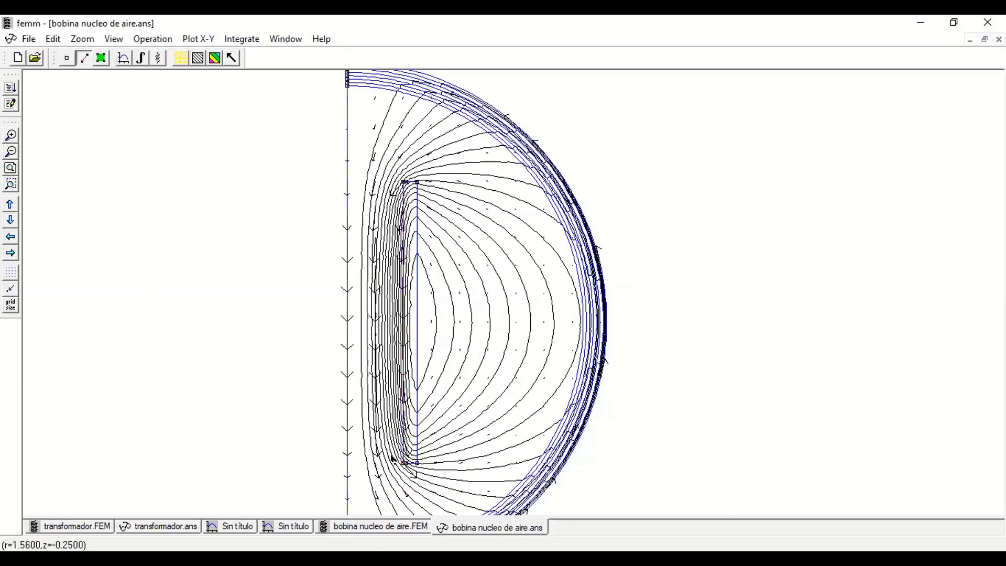
- Draw a clockwise contour around the coil cross-section, starting inside the coil near its lower end
{"action": "left_click", "coordinate": [381, 461]}
{"action": "left_click", "coordinate": [373, 137]}
{"action": "left_click", "coordinate": [474, 172]}
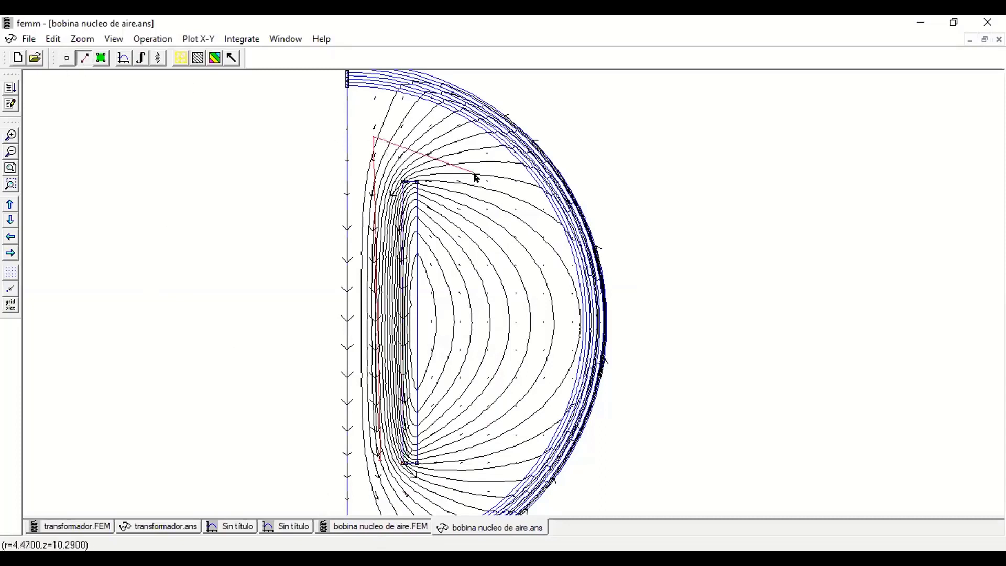
{"action": "left_click", "coordinate": [499, 308]}
{"action": "left_click", "coordinate": [468, 481]}
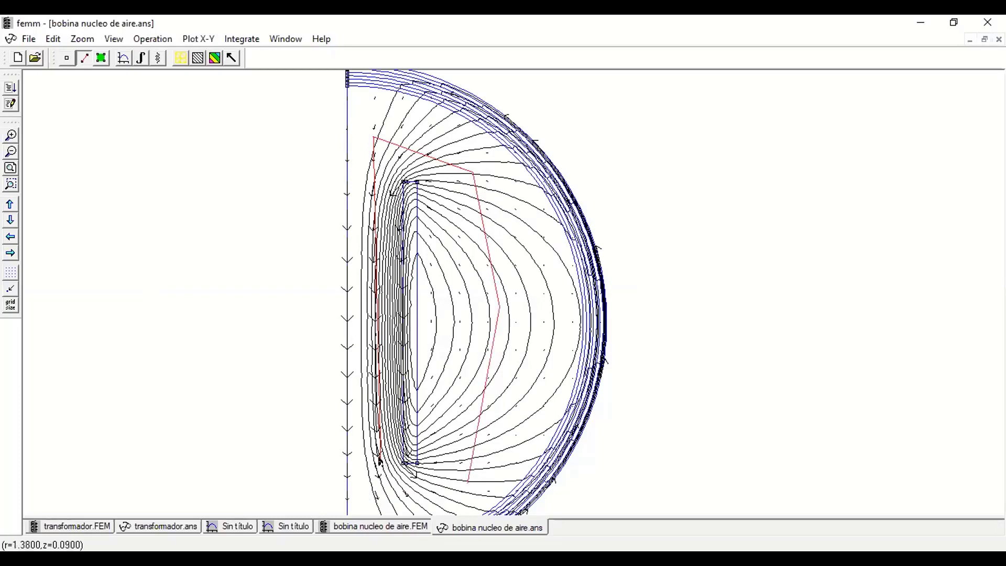
{"action": "left_click", "coordinate": [383, 489]}
- Compute the H.t line integral along the clockwise contour and examine the sign of the MMF drop
{"action": "left_click", "coordinate": [140, 58]}
{"action": "left_click", "coordinate": [455, 278]}
{"action": "left_click", "coordinate": [446, 302]}
{"action": "left_click", "coordinate": [526, 305]}
{"action": "left_click_drag", "start_coordinate": [489, 248], "coordinate": [627, 259]}
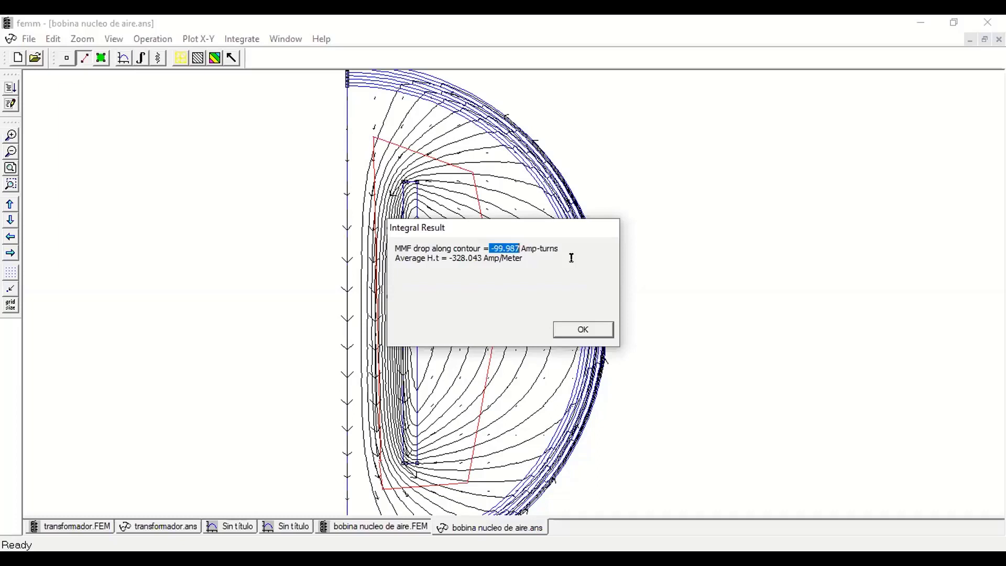
{"action": "left_click", "coordinate": [570, 331]}
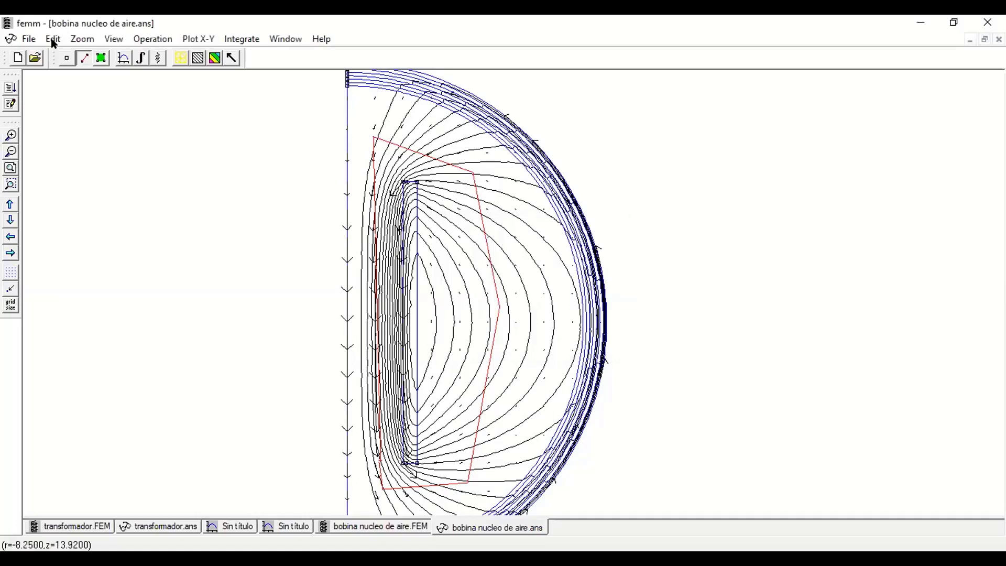
- Draw a contour from the symmetry axis outward to the coil's inner edge near mid-height and compute its B.n normal flux
{"action": "left_click", "coordinate": [65, 59]}
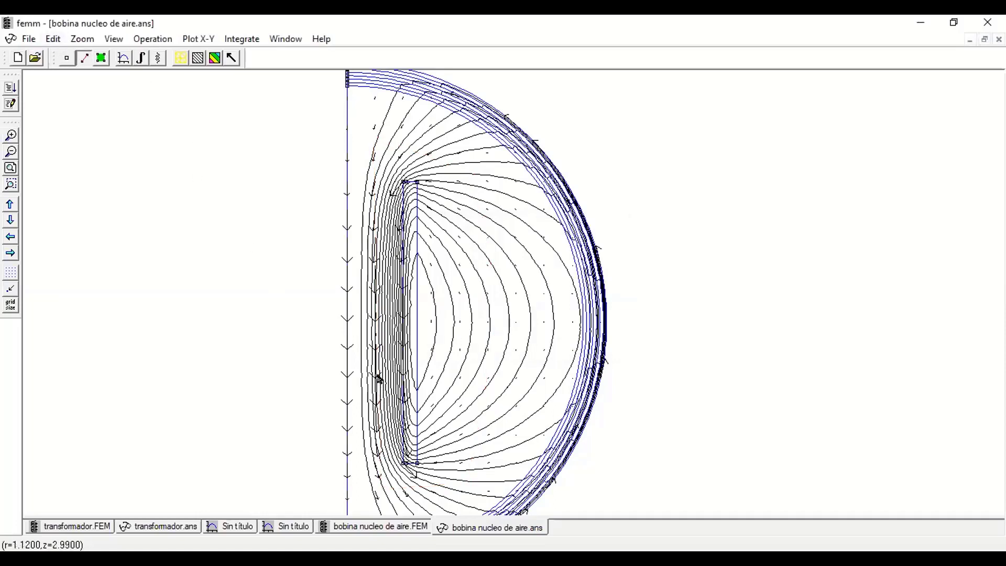
{"action": "left_click", "coordinate": [346, 333]}
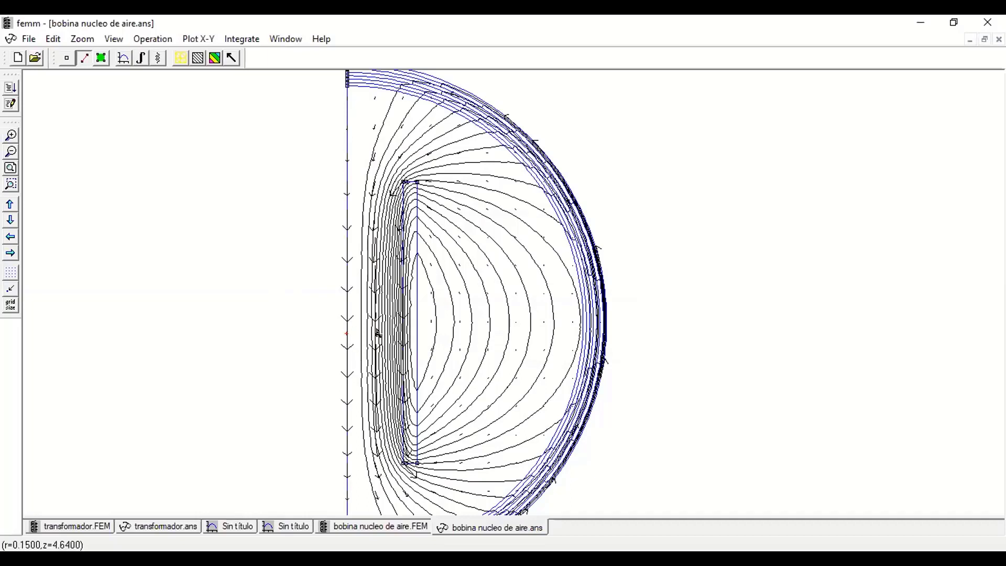
{"action": "left_click", "coordinate": [405, 333]}
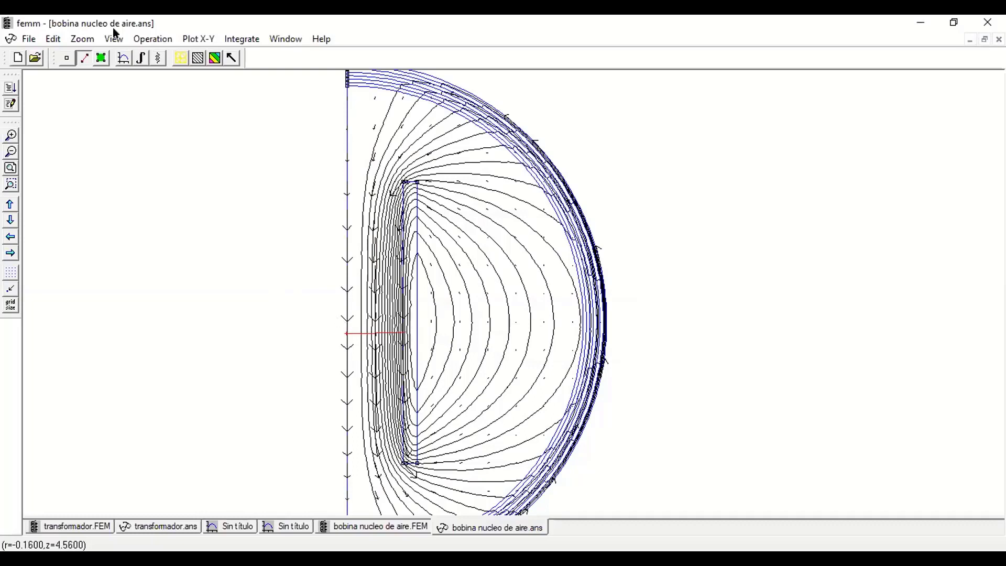
{"action": "left_click", "coordinate": [140, 56]}
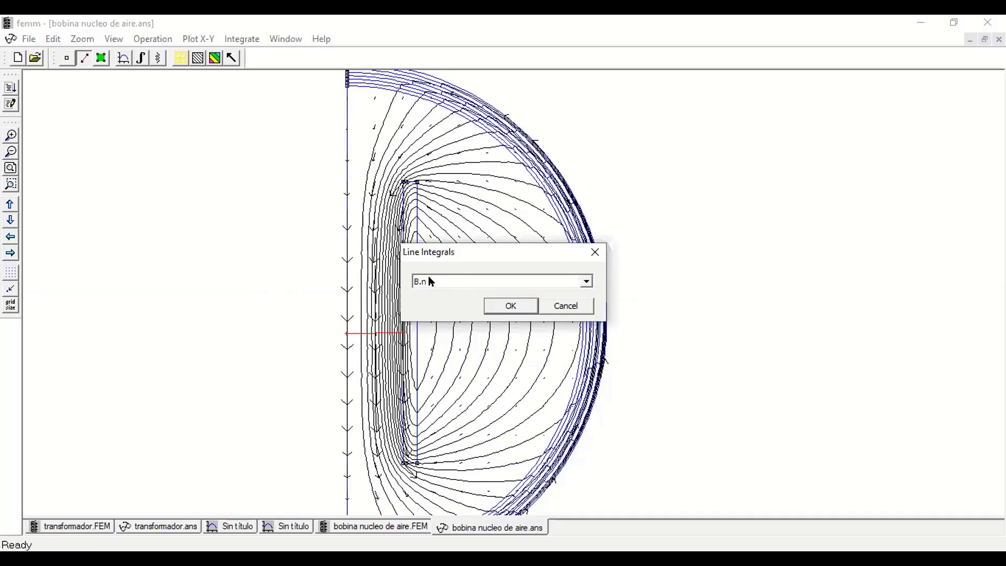
{"action": "left_click", "coordinate": [511, 306]}
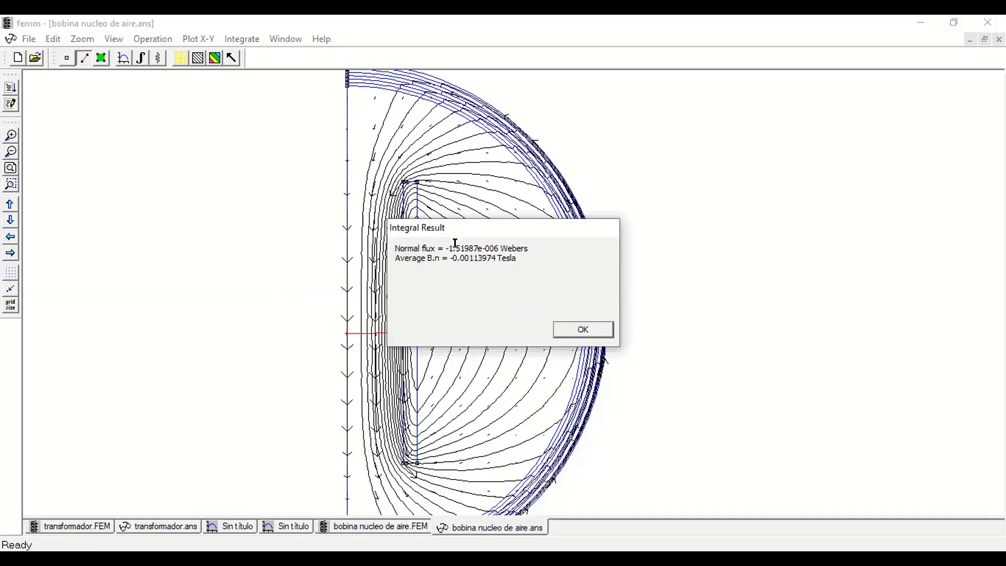
{"action": "left_click_drag", "start_coordinate": [443, 244], "coordinate": [469, 245]}
{"action": "left_click", "coordinate": [575, 330]}
- Try to compute the B.n normal flux along a reversed contour from the coil's inner edge to the symmetry axis
{"action": "left_click", "coordinate": [84, 59]}
{"action": "left_click", "coordinate": [403, 331]}
{"action": "left_click", "coordinate": [346, 331]}
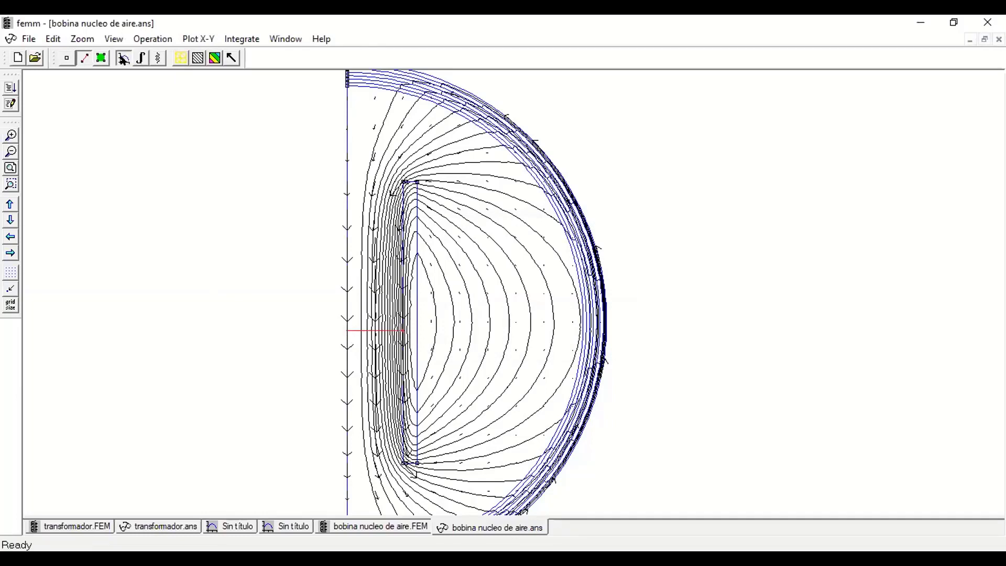
{"action": "left_click", "coordinate": [124, 59]}
{"action": "left_click", "coordinate": [596, 209]}
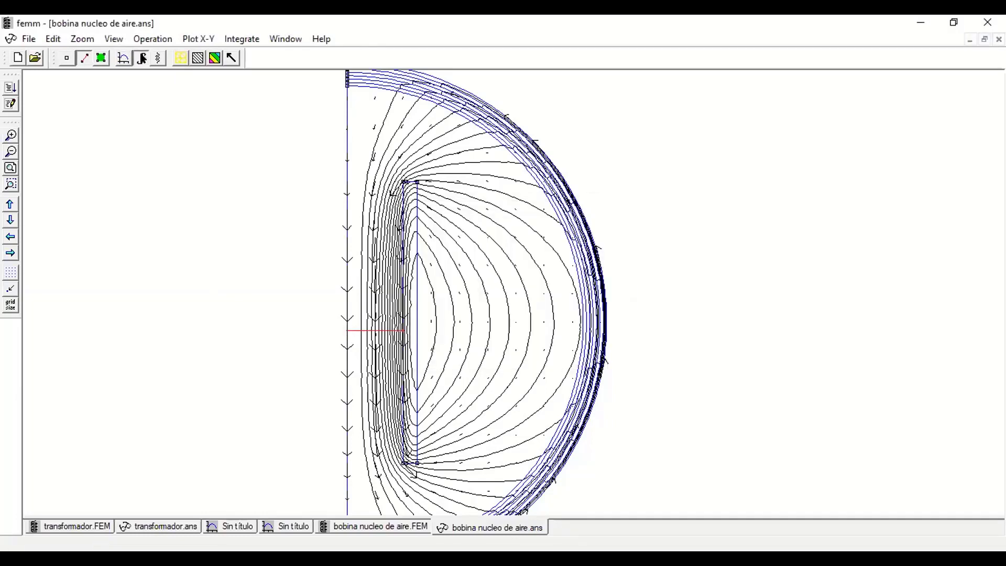
{"action": "left_click", "coordinate": [141, 59]}
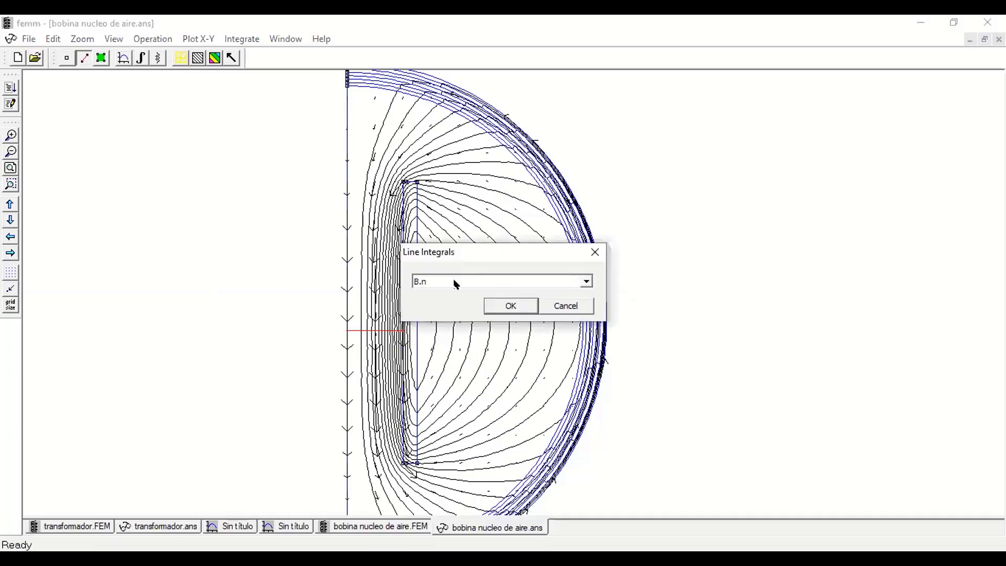
{"action": "left_click", "coordinate": [497, 302]}
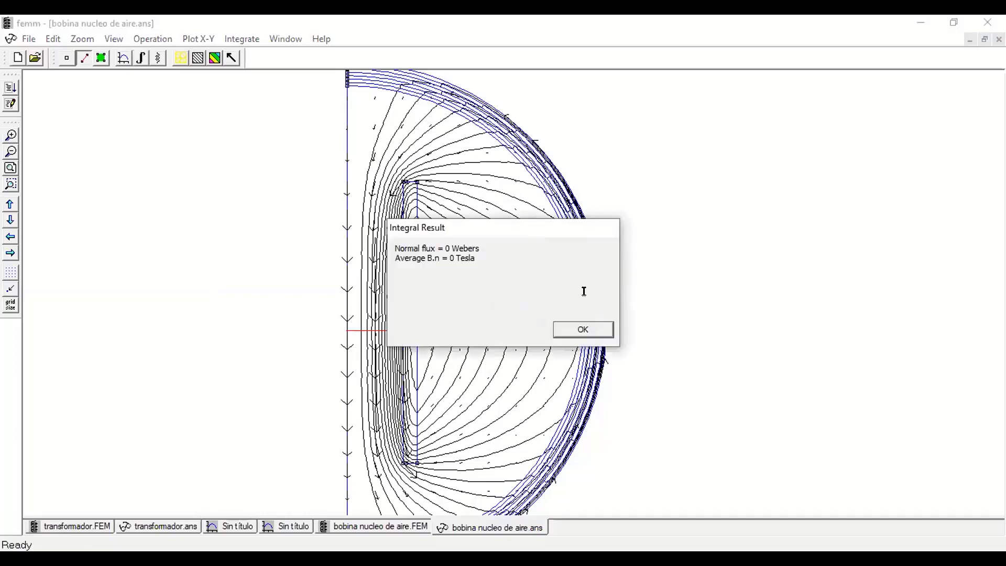
{"action": "left_click", "coordinate": [597, 331]}
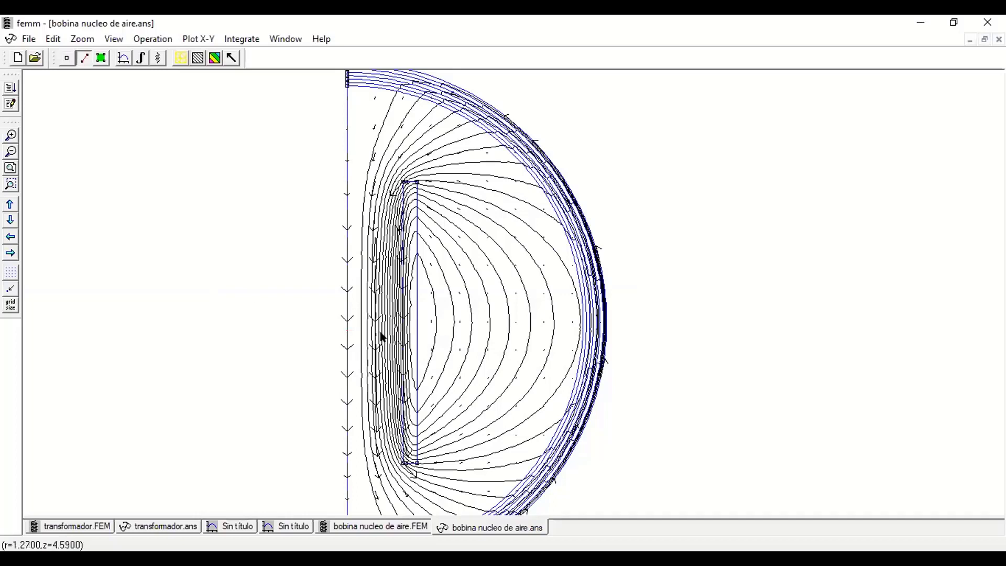
- Redraw the inward contour from the coil's inner edge to the axis at about z = 4.6 and compute its B.n flux
{"action": "left_click", "coordinate": [404, 334]}
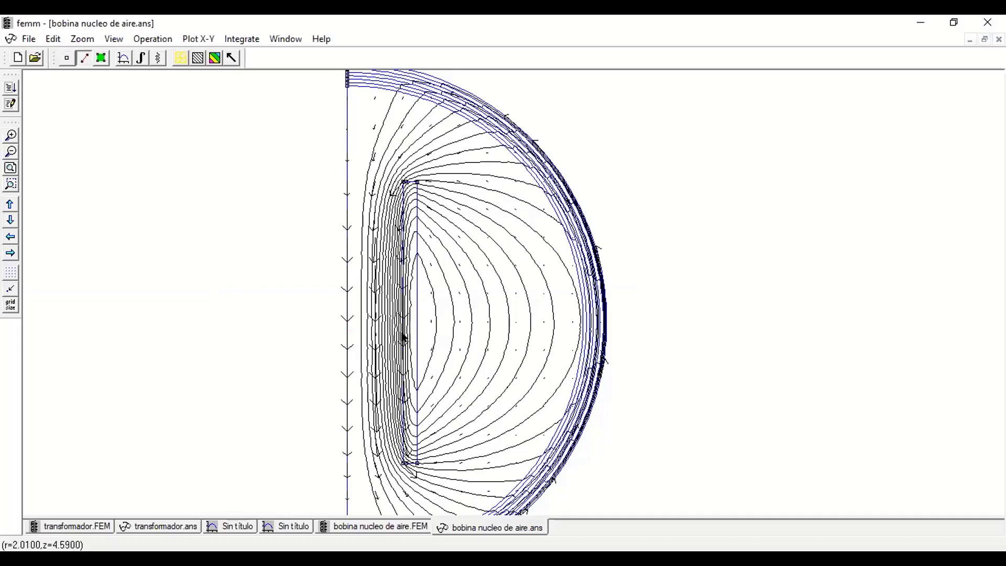
{"action": "left_click", "coordinate": [348, 333]}
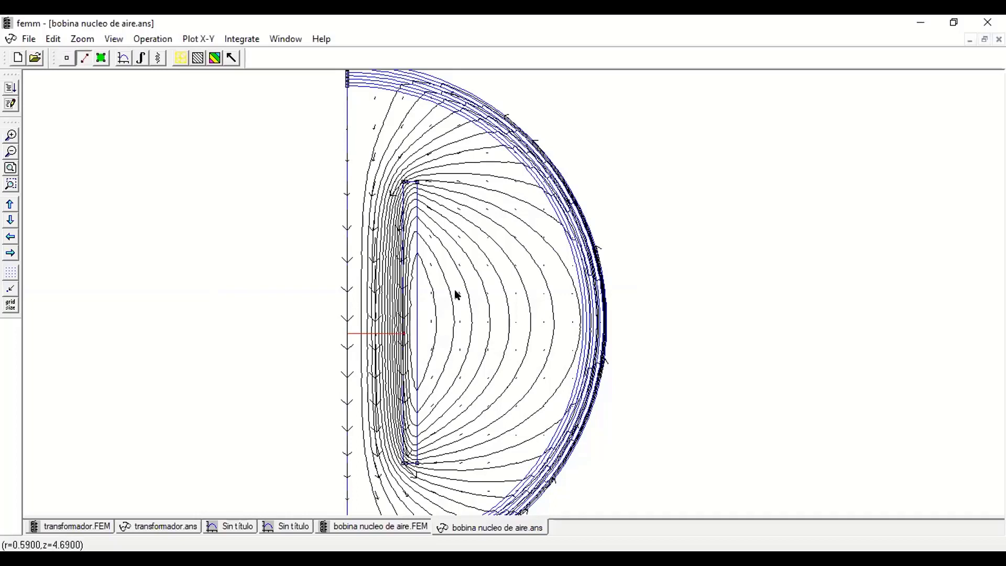
{"action": "left_click", "coordinate": [142, 59]}
{"action": "left_click", "coordinate": [498, 309]}
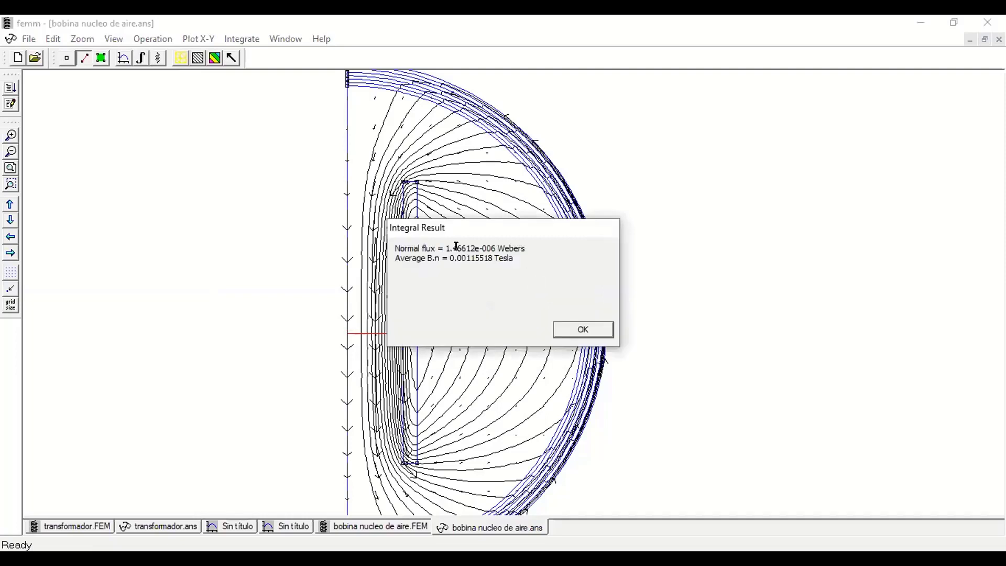
{"action": "left_click_drag", "start_coordinate": [444, 244], "coordinate": [518, 244]}
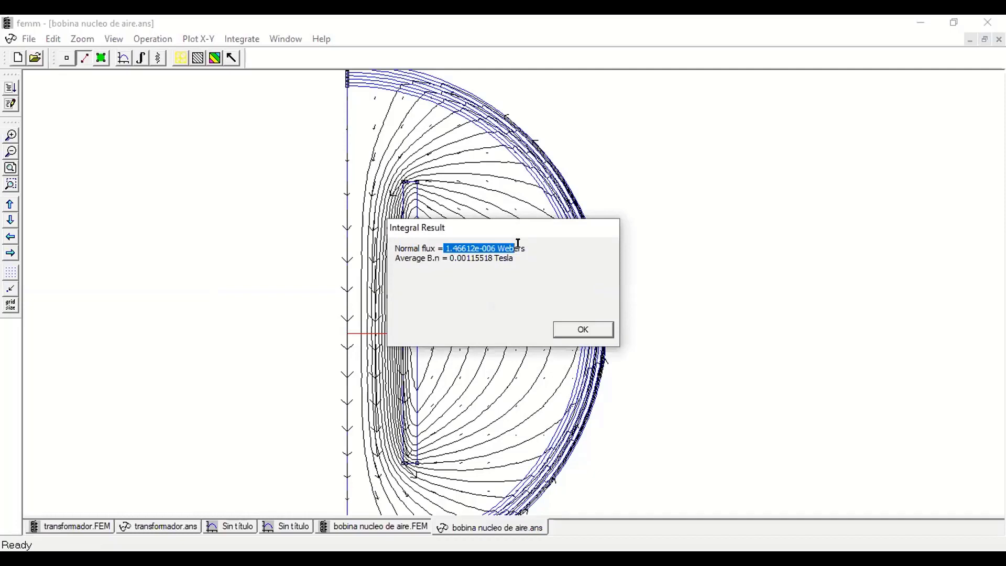
{"action": "left_click", "coordinate": [565, 323]}
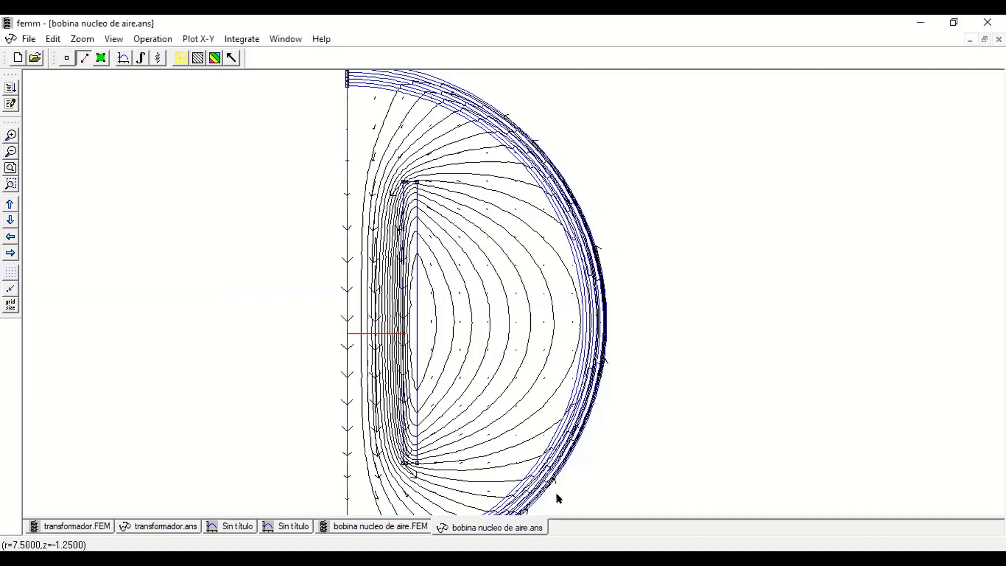